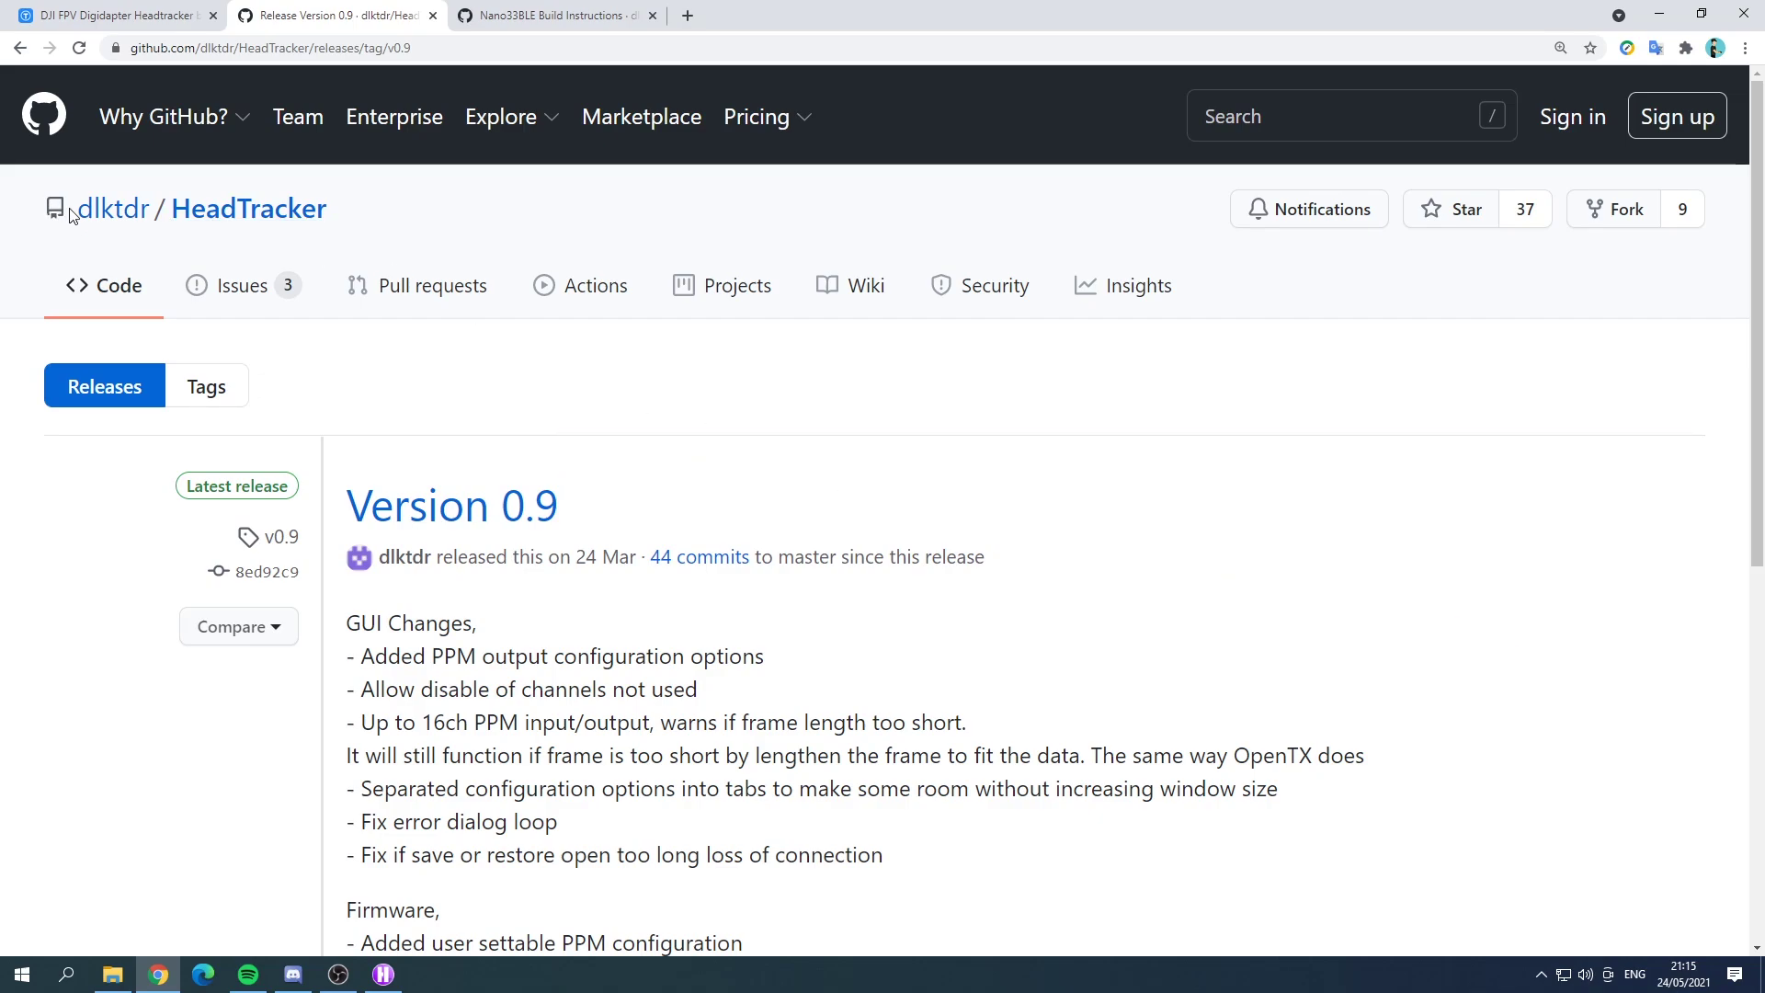
Step: Review the HeadTracker Version 0.9 release notes and its downloadable assets on GitHub
{"action": "mouse_move", "coordinate": [110, 211]}
{"action": "scroll", "coordinate": [811, 460], "scroll_direction": "down", "scroll_amount": 7}
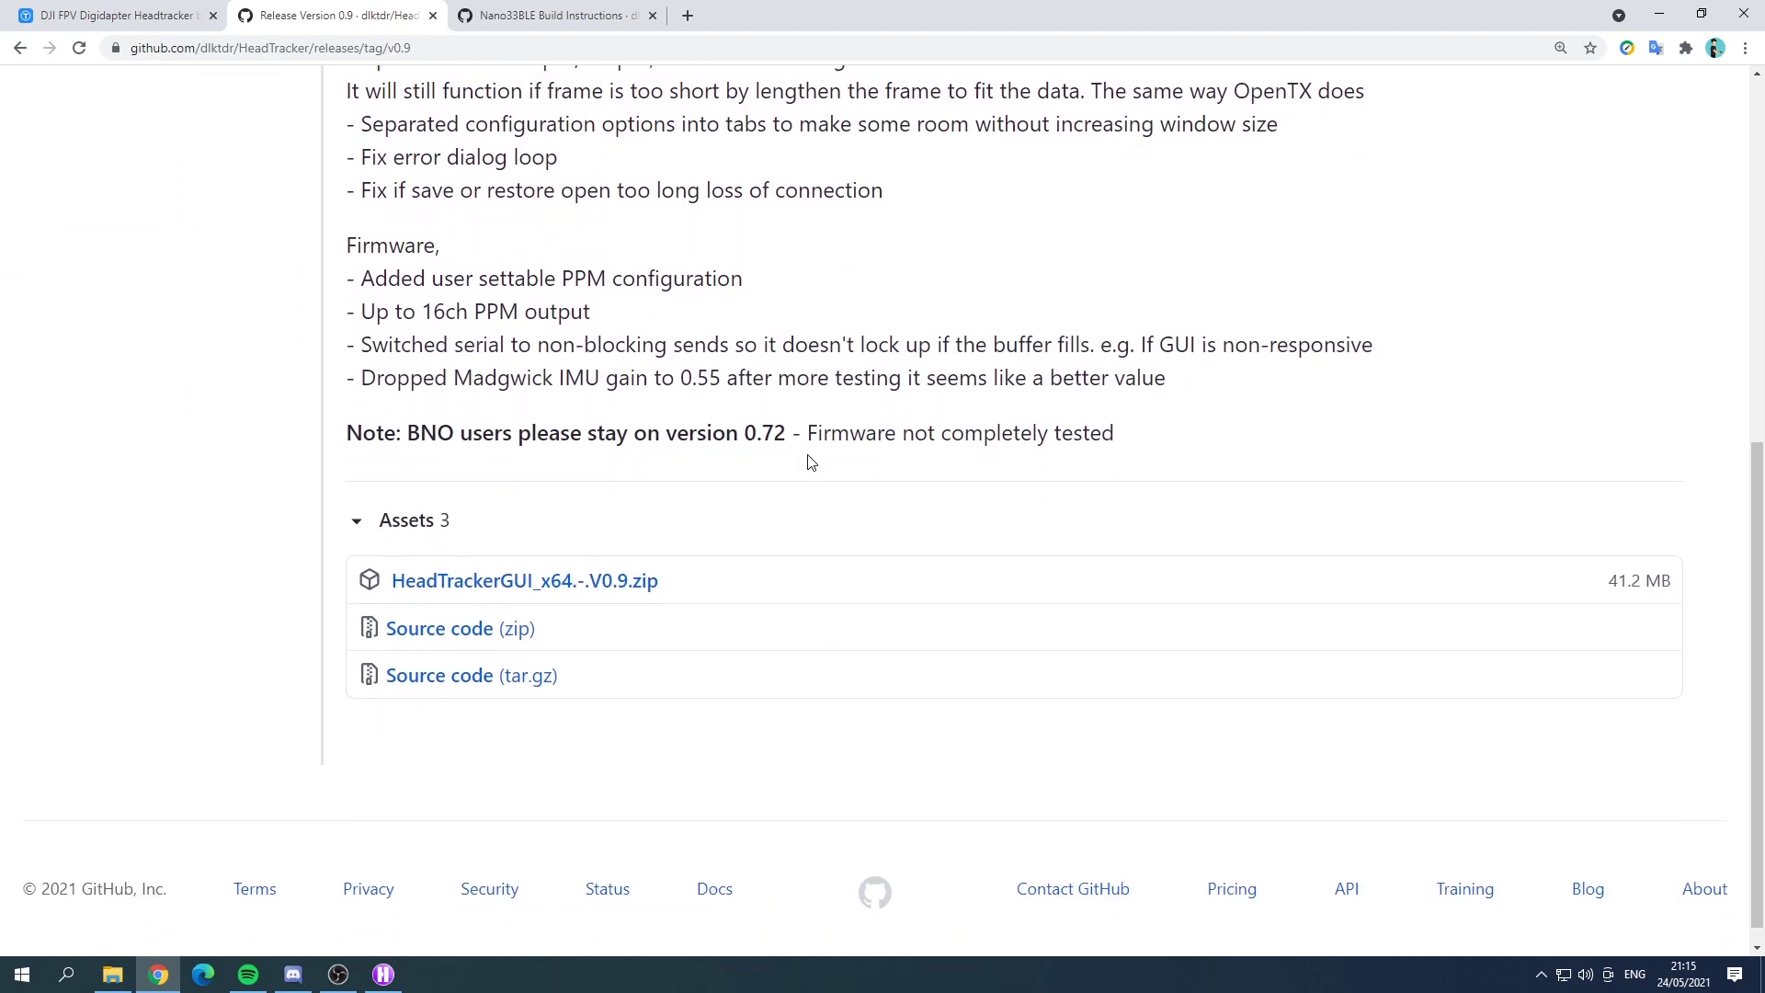
{"action": "scroll", "coordinate": [808, 469], "scroll_direction": "up", "scroll_amount": 1}
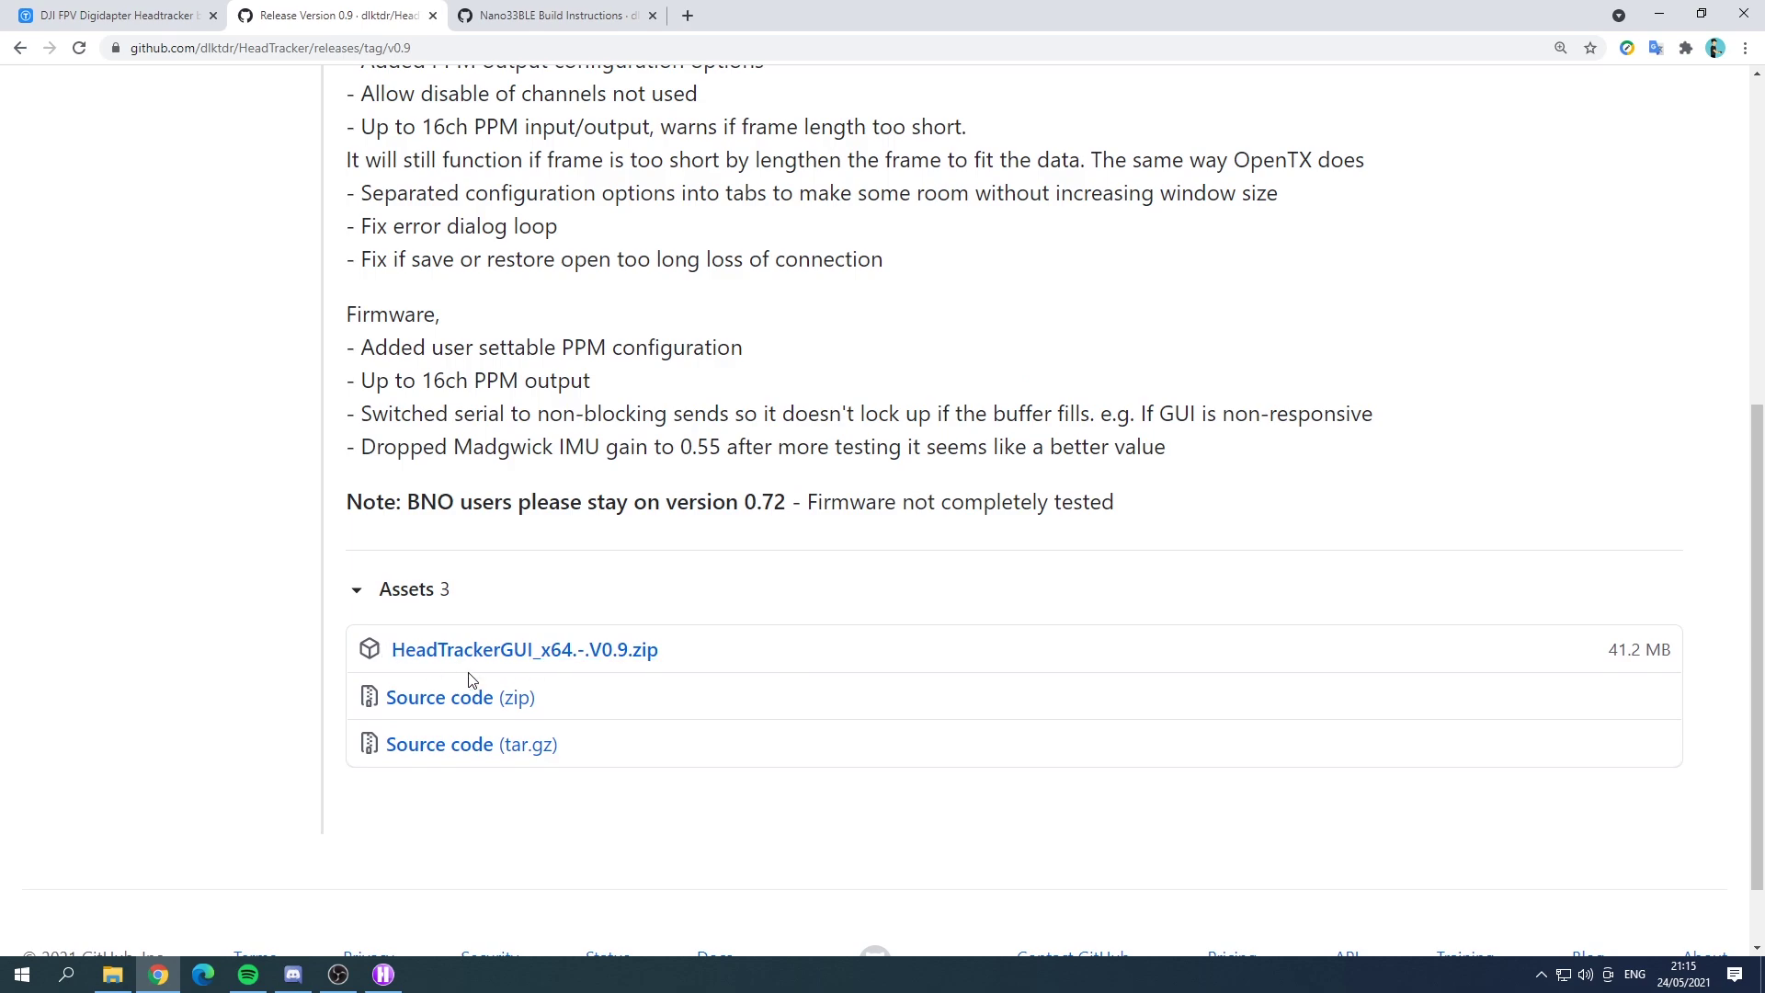
{"action": "left_click", "coordinate": [558, 668]}
{"action": "scroll", "coordinate": [558, 669], "scroll_direction": "up", "scroll_amount": 6}
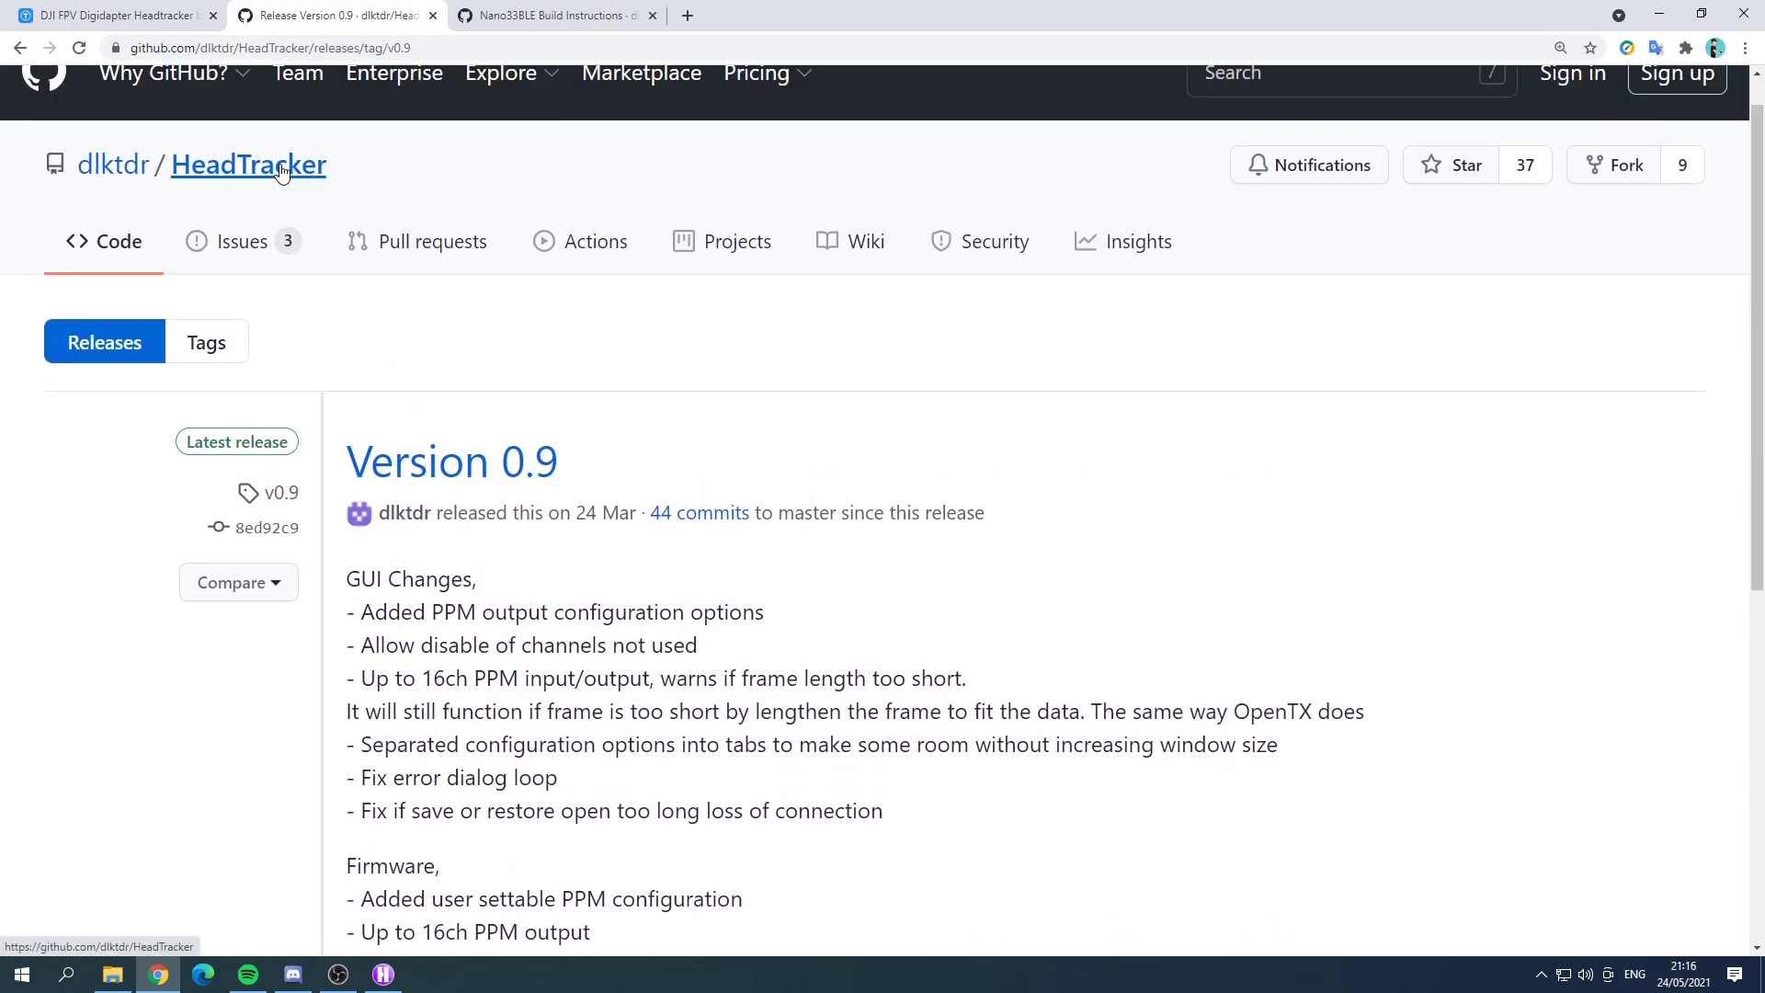
{"action": "scroll", "coordinate": [465, 394], "scroll_direction": "down", "scroll_amount": 4}
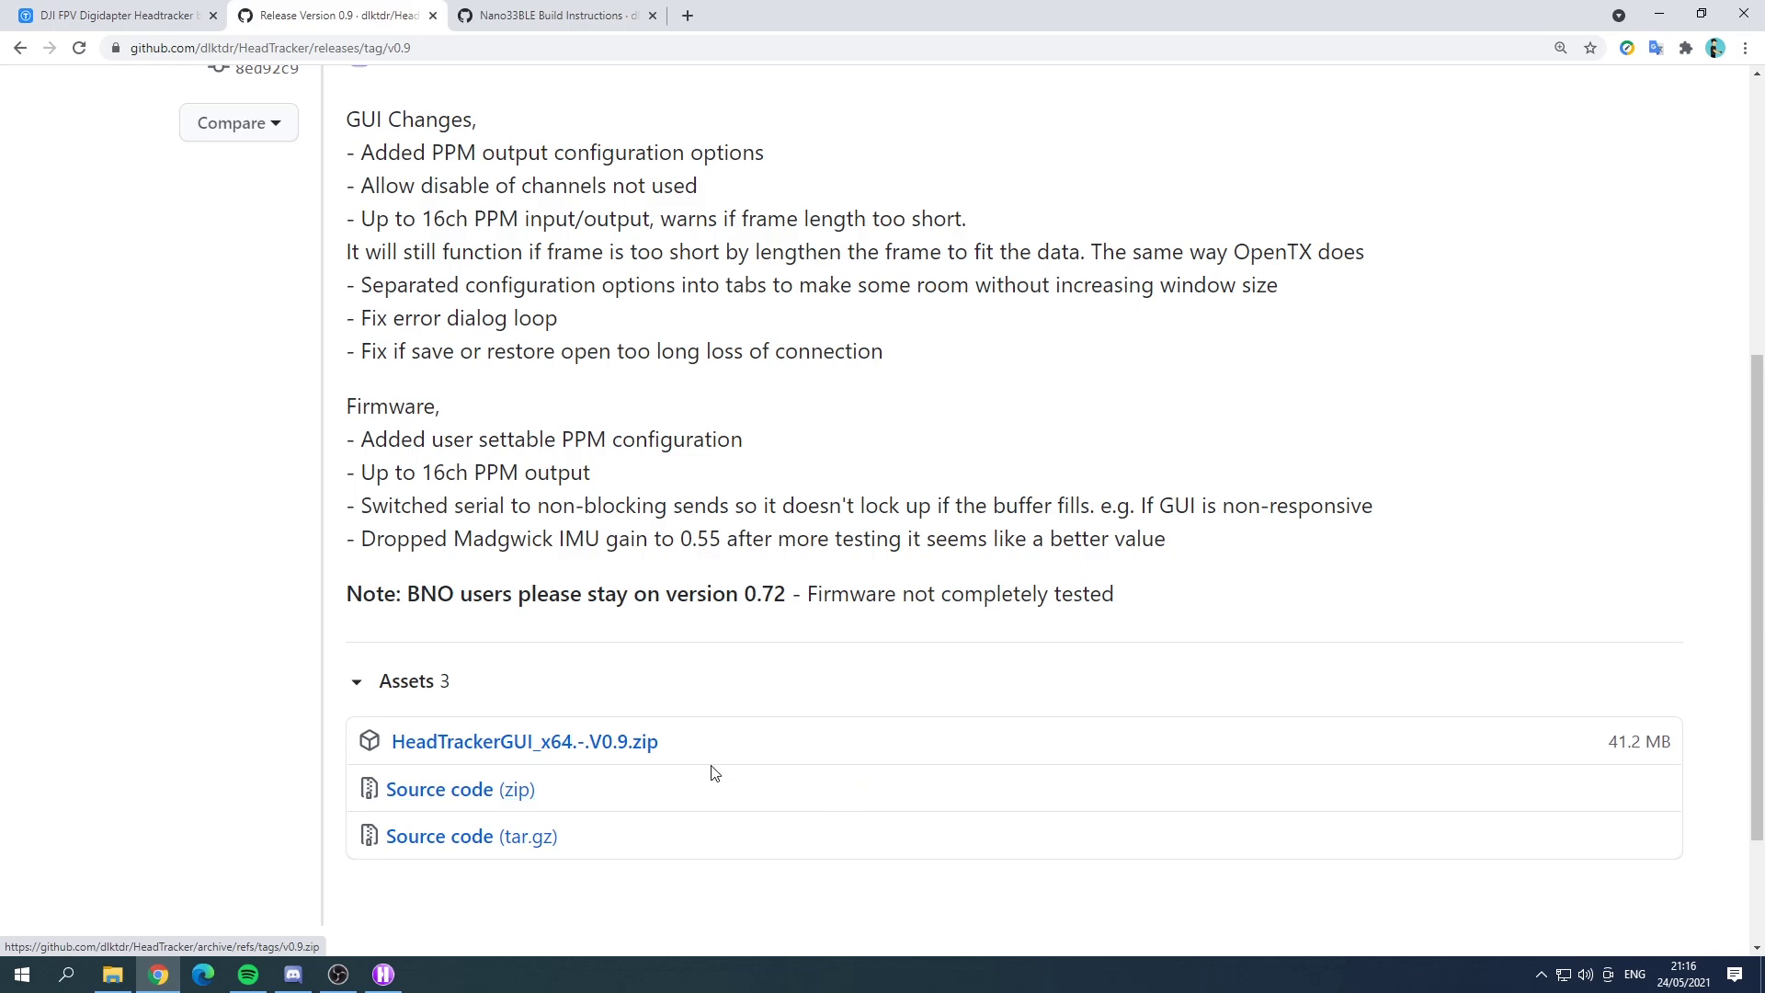
Step: Switch to the Headtracker app and choose Arduino Nano BLE 33 - Version 0.92 in the firmware uploader
{"action": "left_click", "coordinate": [385, 976]}
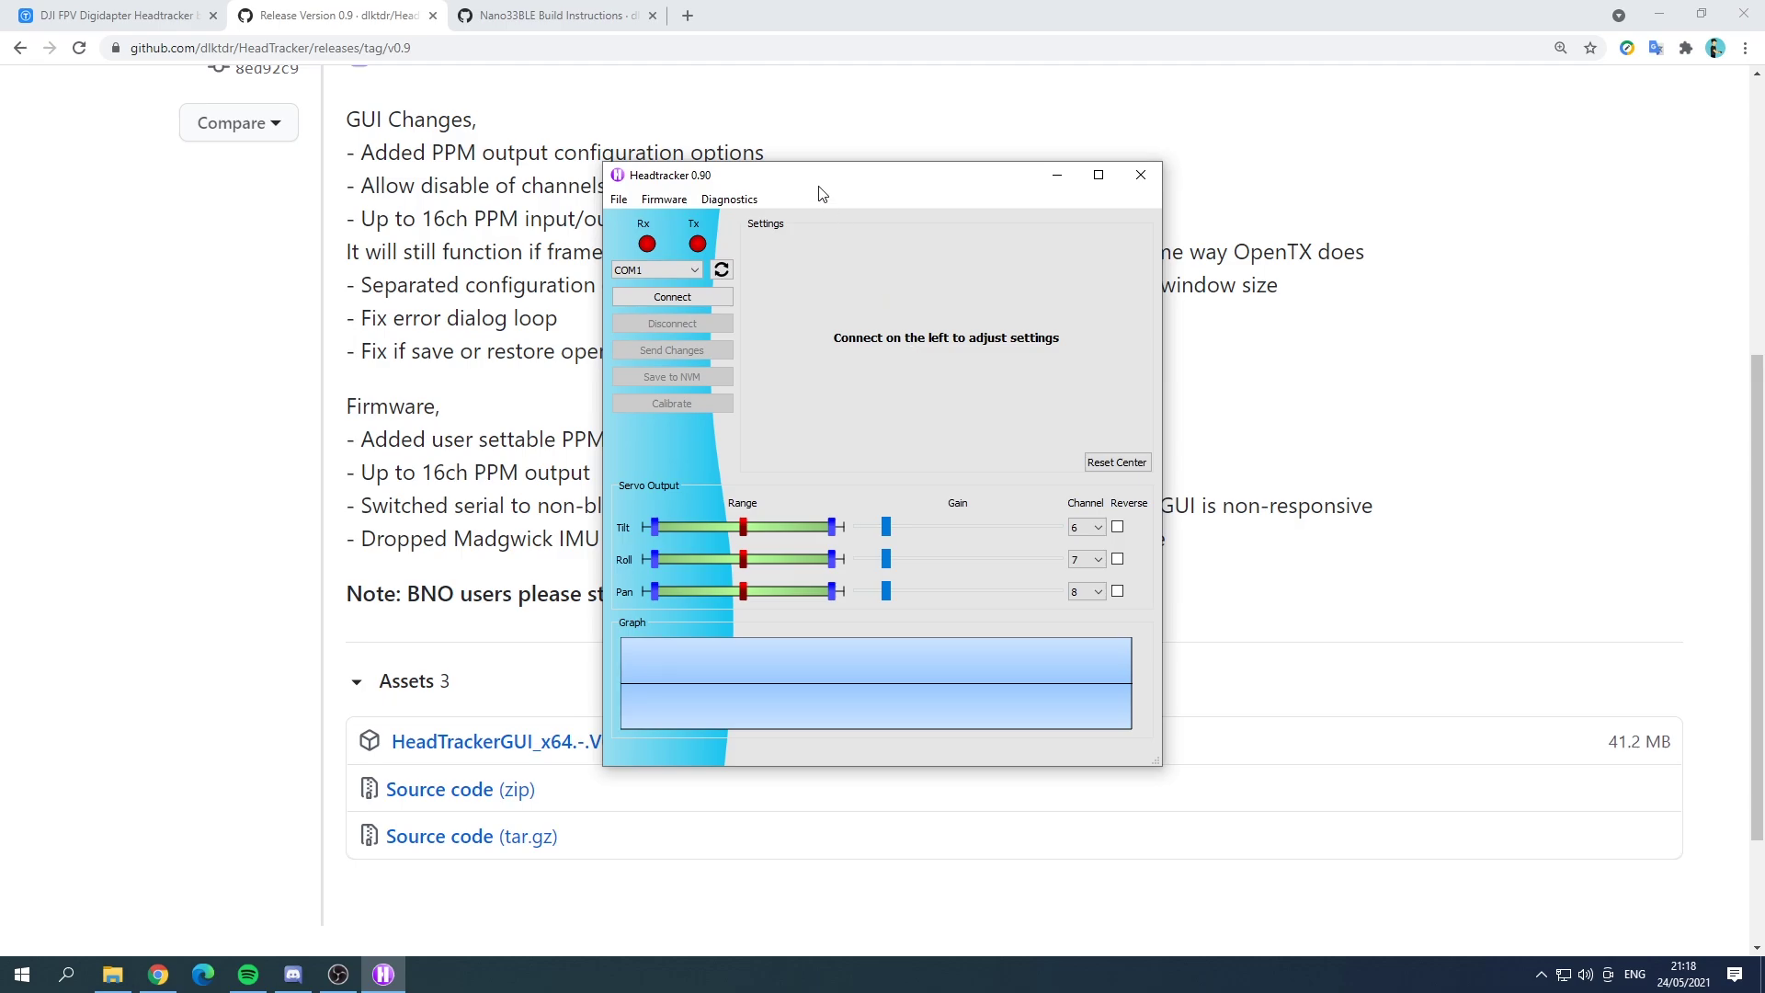
{"action": "left_click", "coordinate": [673, 204]}
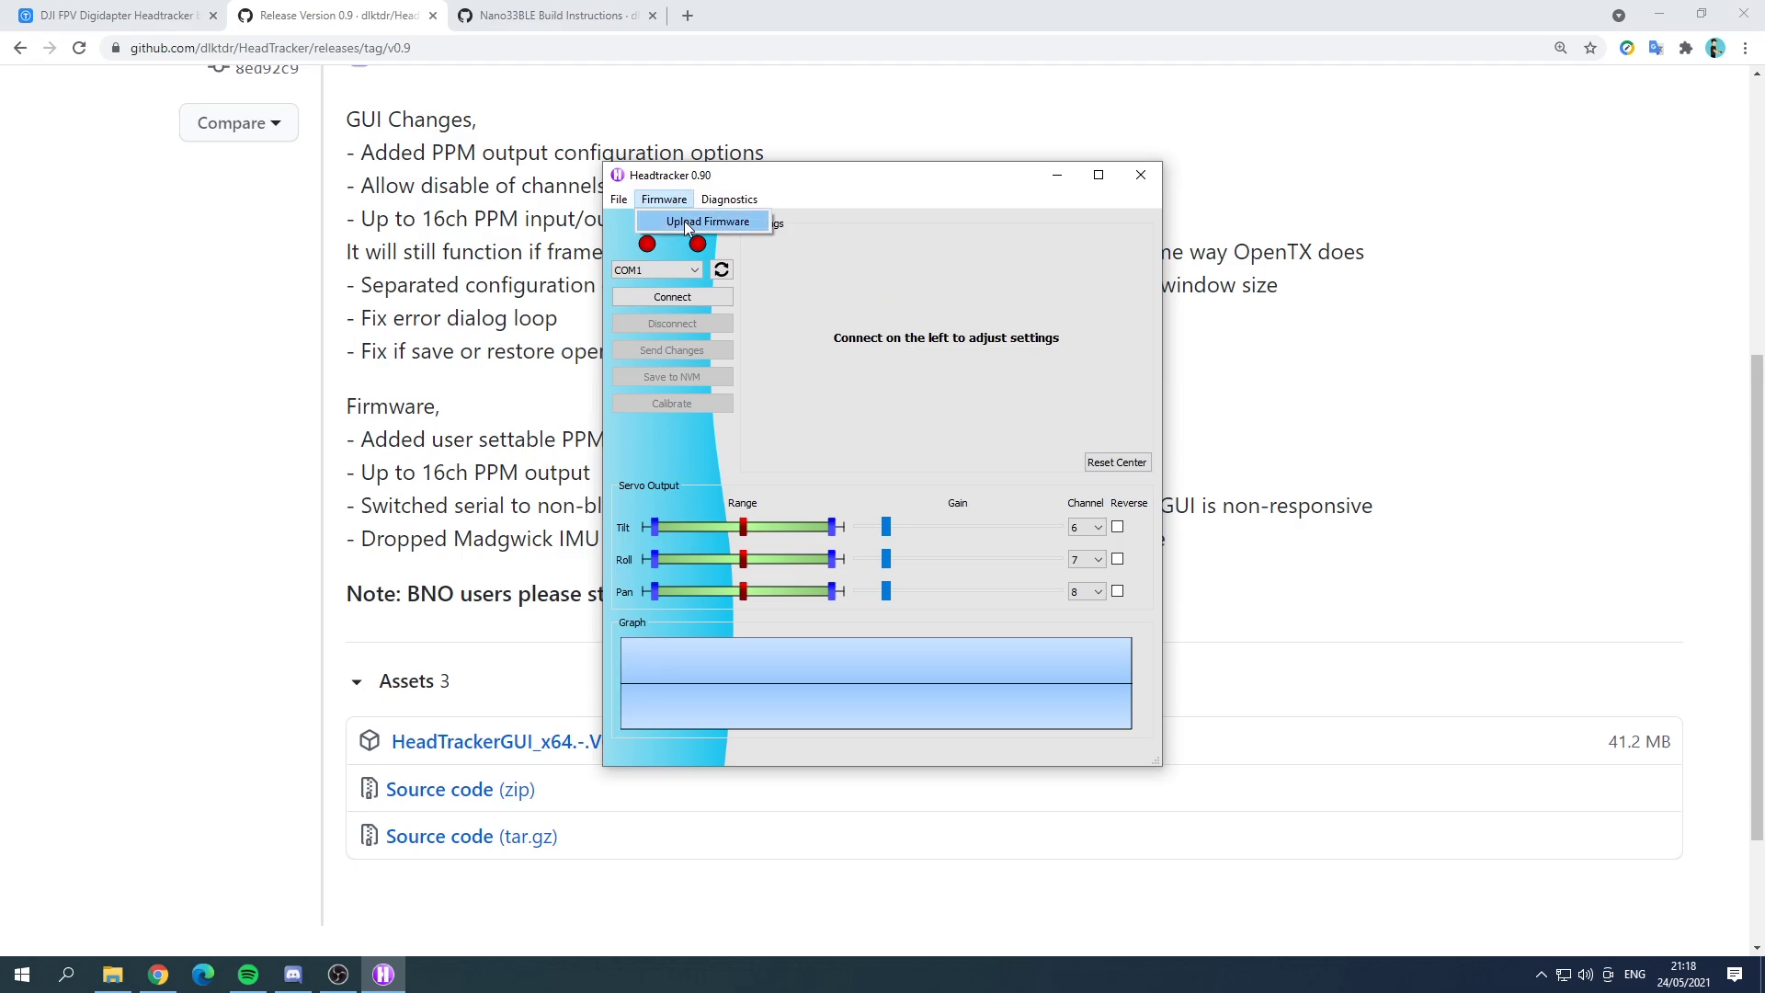
{"action": "left_click", "coordinate": [686, 223]}
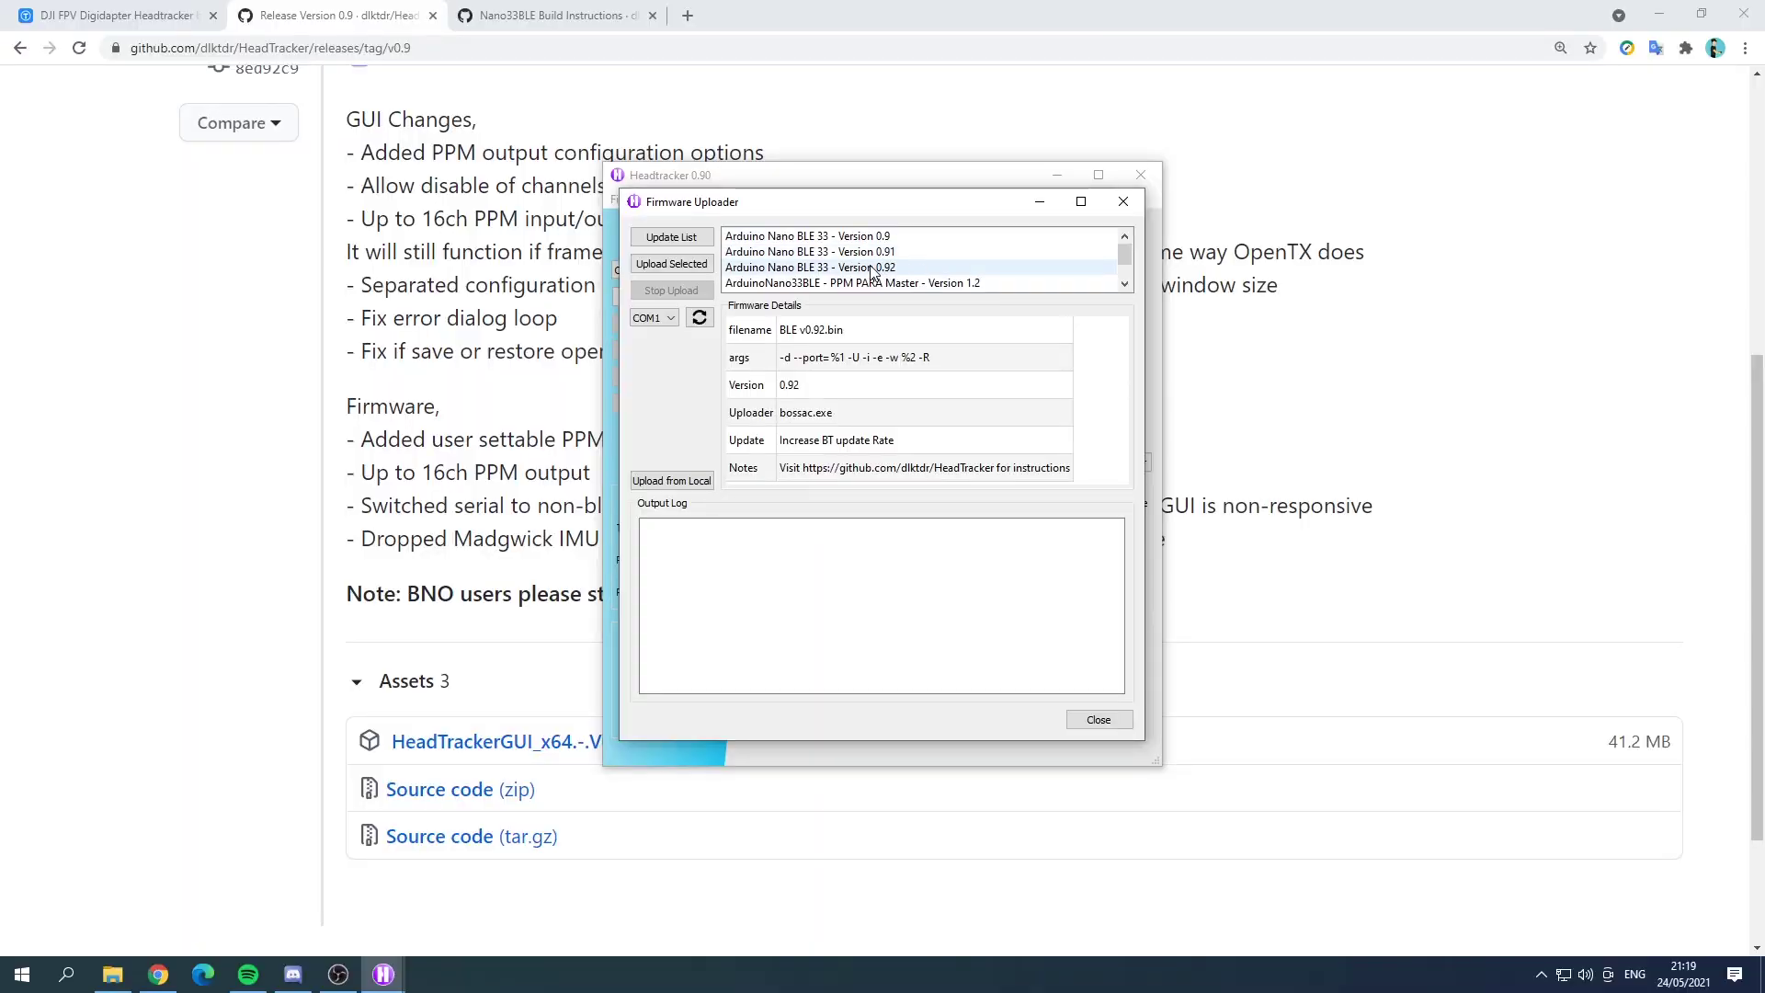
{"action": "left_click", "coordinate": [874, 269]}
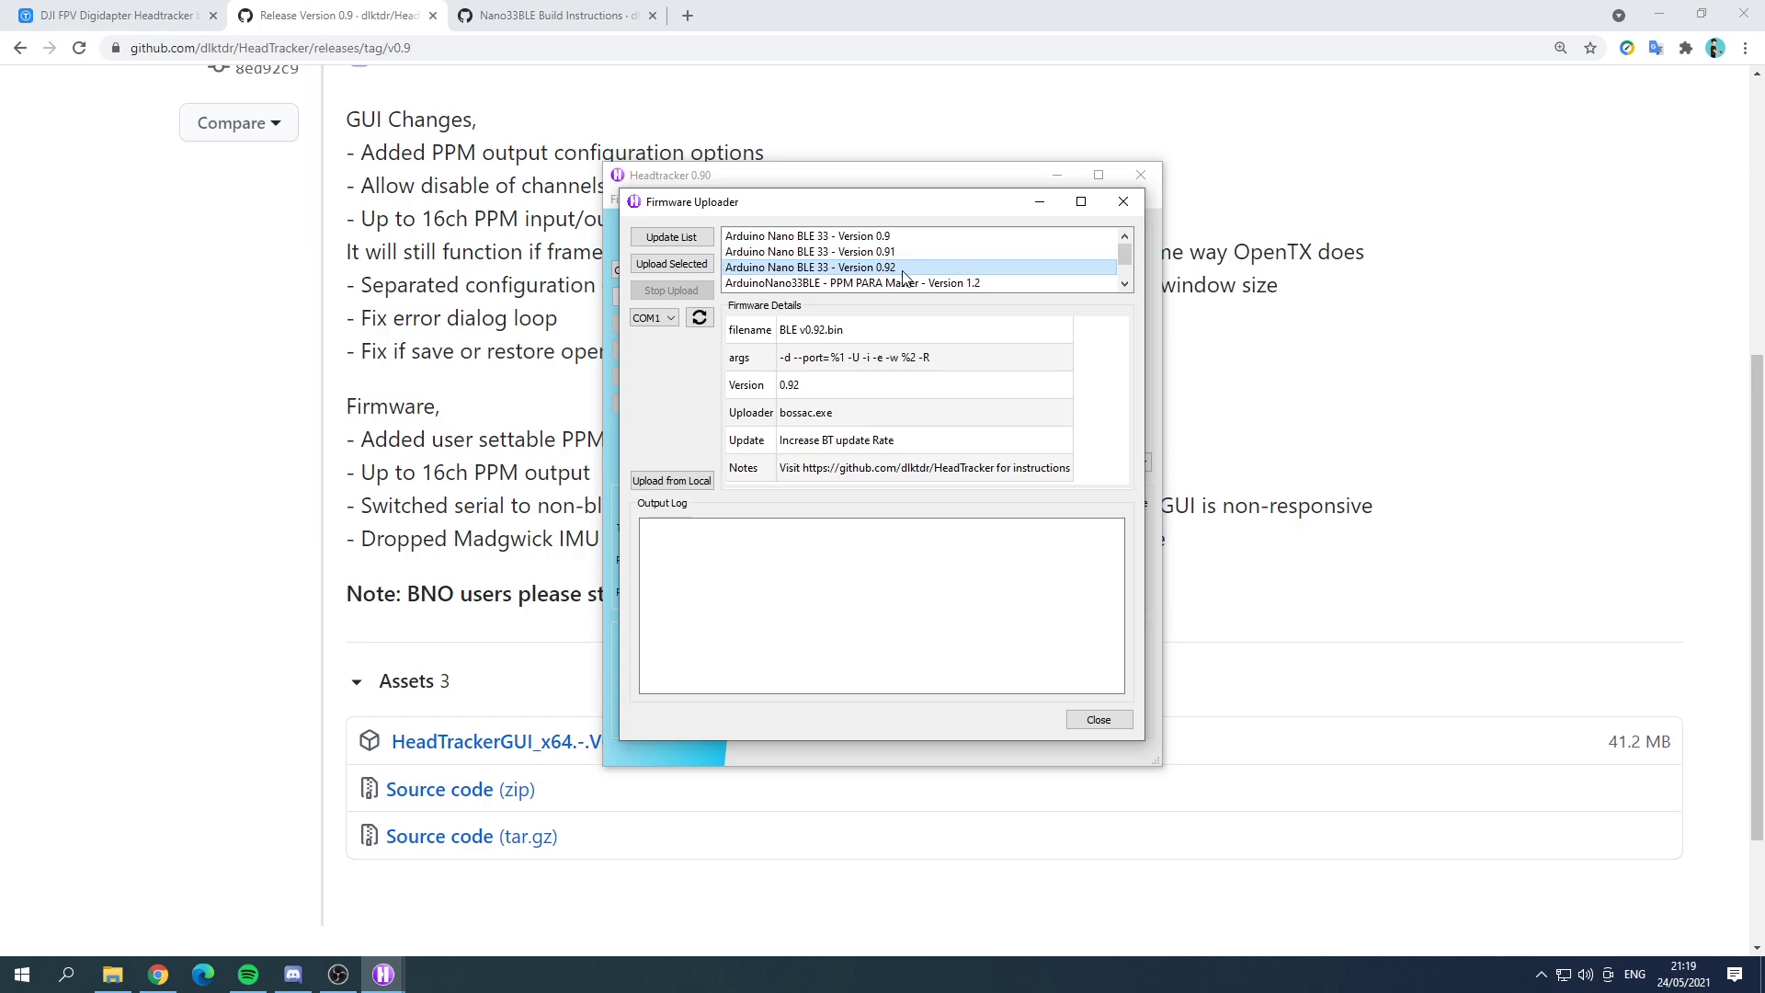
Step: Refresh the serial ports, select the board's port and upload the chosen firmware, closing the uploader once done
{"action": "left_click", "coordinate": [671, 316]}
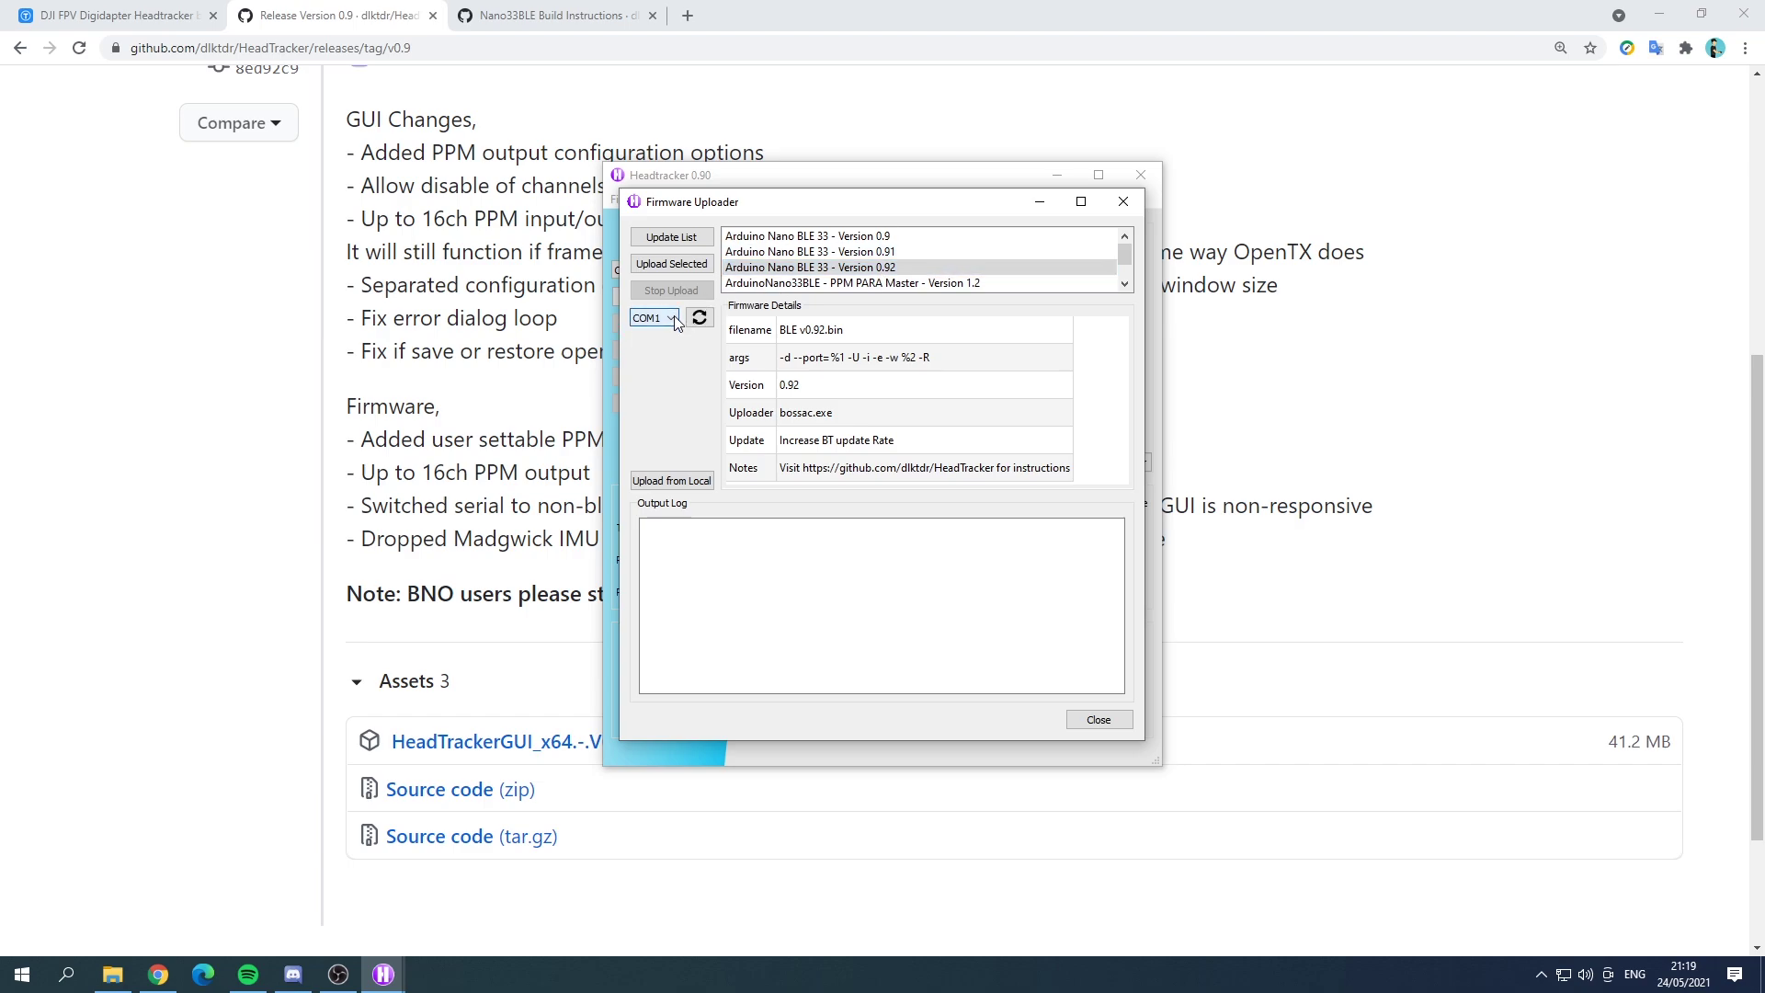
{"action": "left_click", "coordinate": [699, 317]}
{"action": "left_click", "coordinate": [671, 318]}
{"action": "left_click", "coordinate": [655, 348]}
{"action": "left_click", "coordinate": [683, 264]}
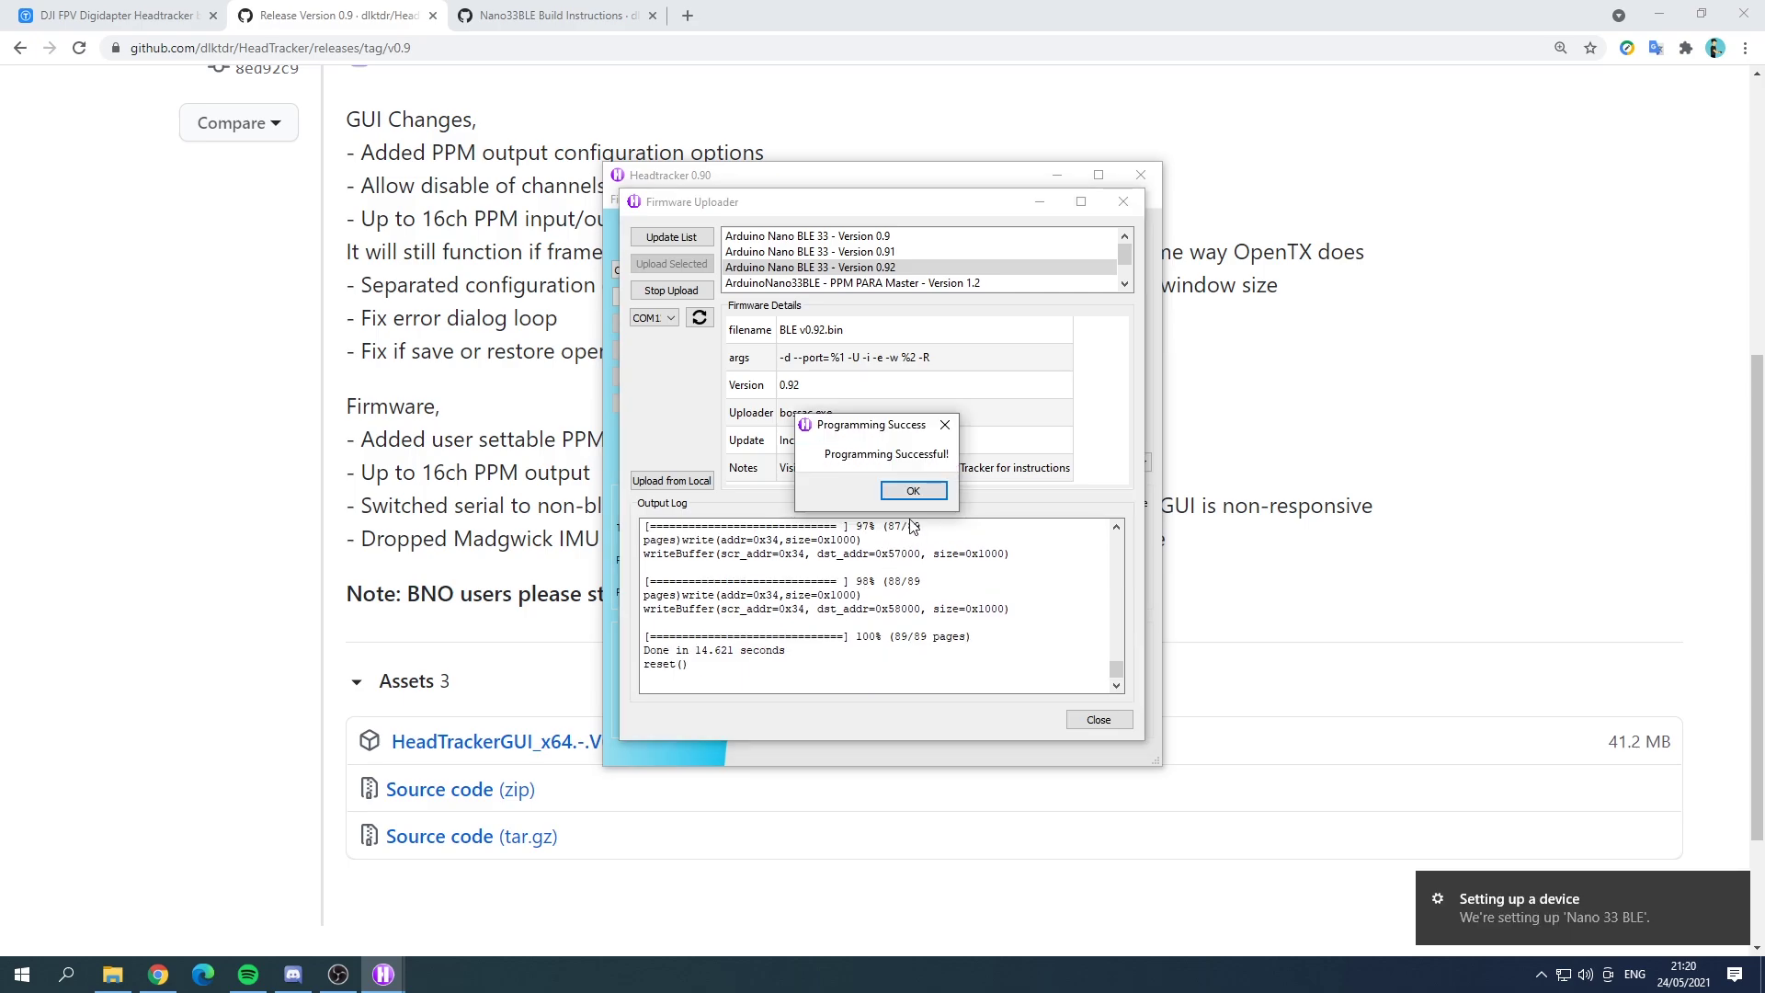
{"action": "left_click", "coordinate": [914, 493]}
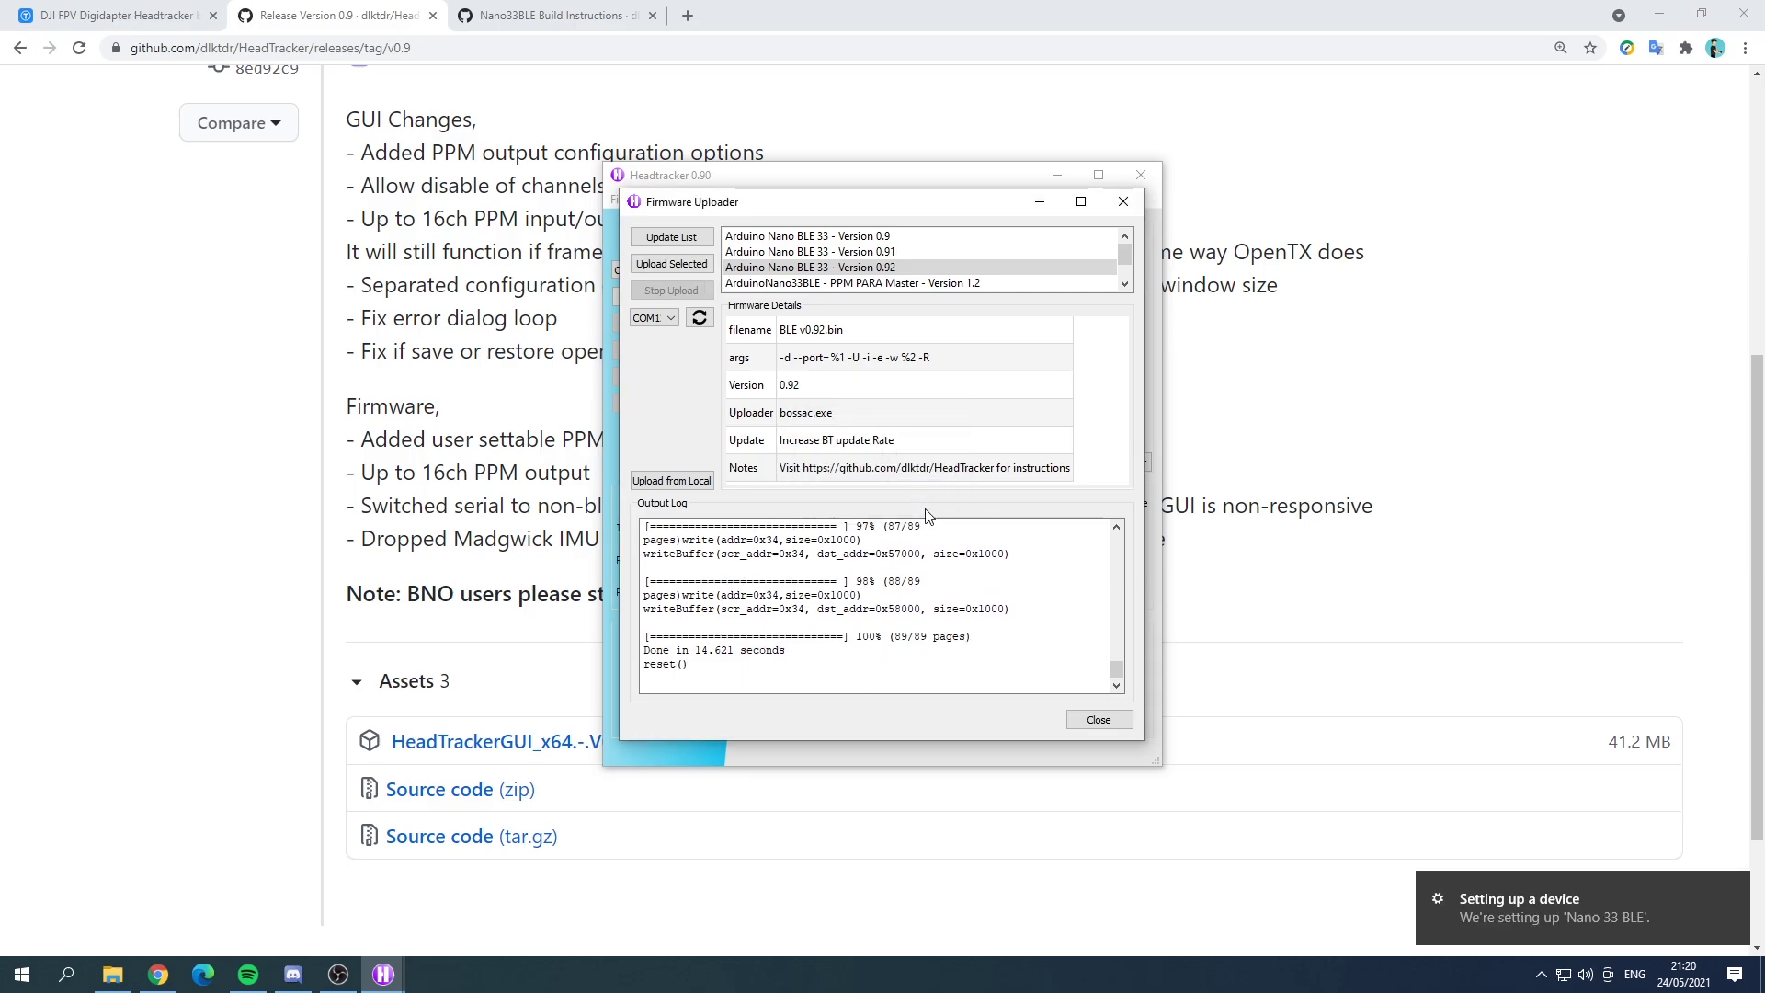
{"action": "left_click", "coordinate": [1100, 720]}
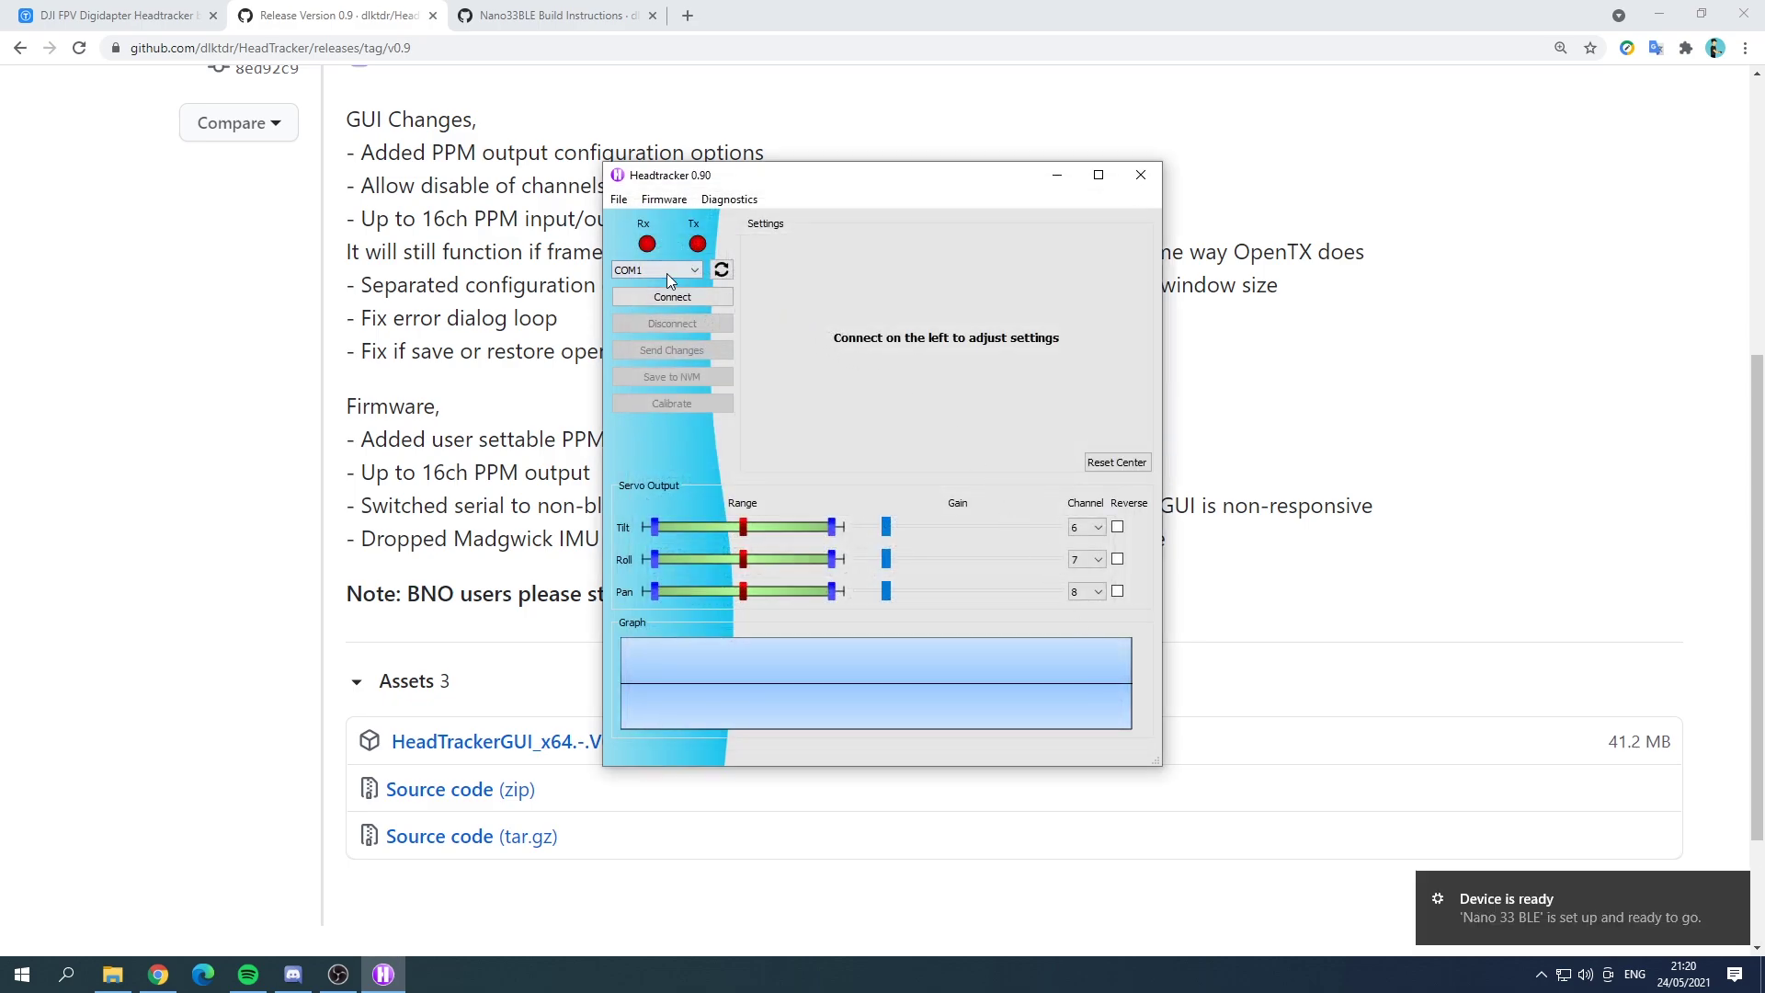
Step: Refresh the available serial ports and connect to the Nano 33 BLE head tracker on COM11
{"action": "left_click", "coordinate": [695, 274]}
{"action": "left_click", "coordinate": [722, 272]}
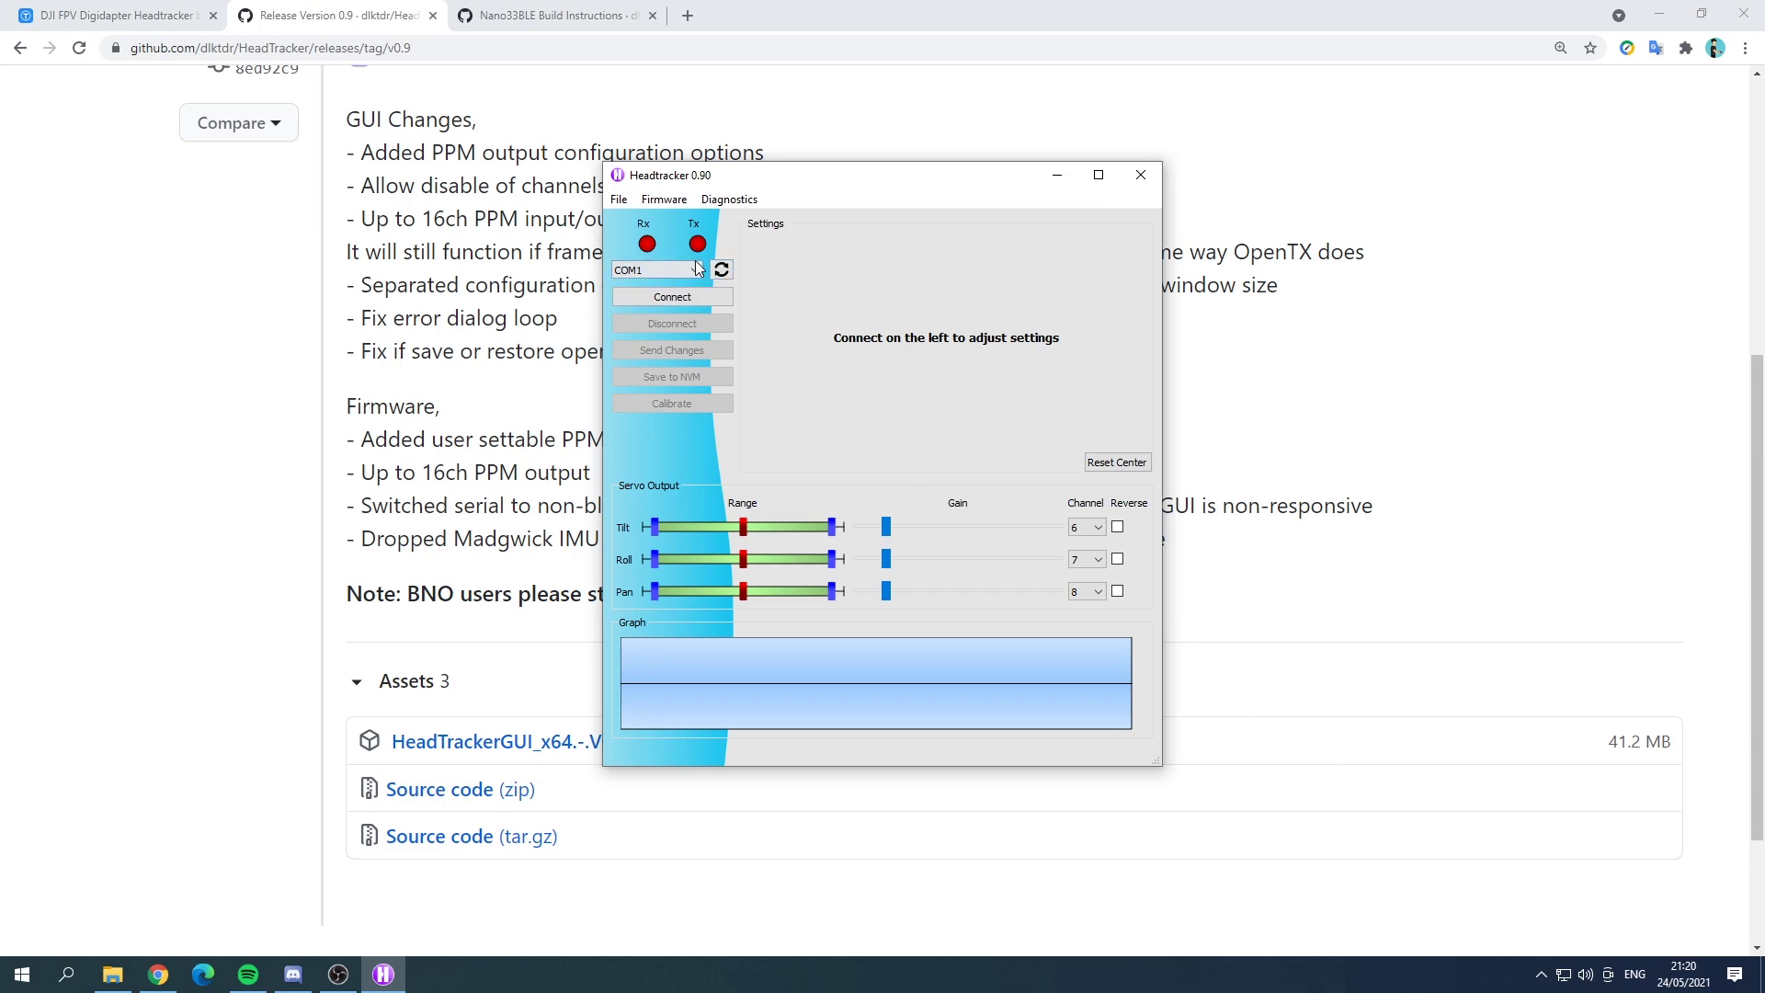
{"action": "left_click", "coordinate": [697, 268]}
{"action": "left_click", "coordinate": [650, 297]}
{"action": "left_click", "coordinate": [689, 296]}
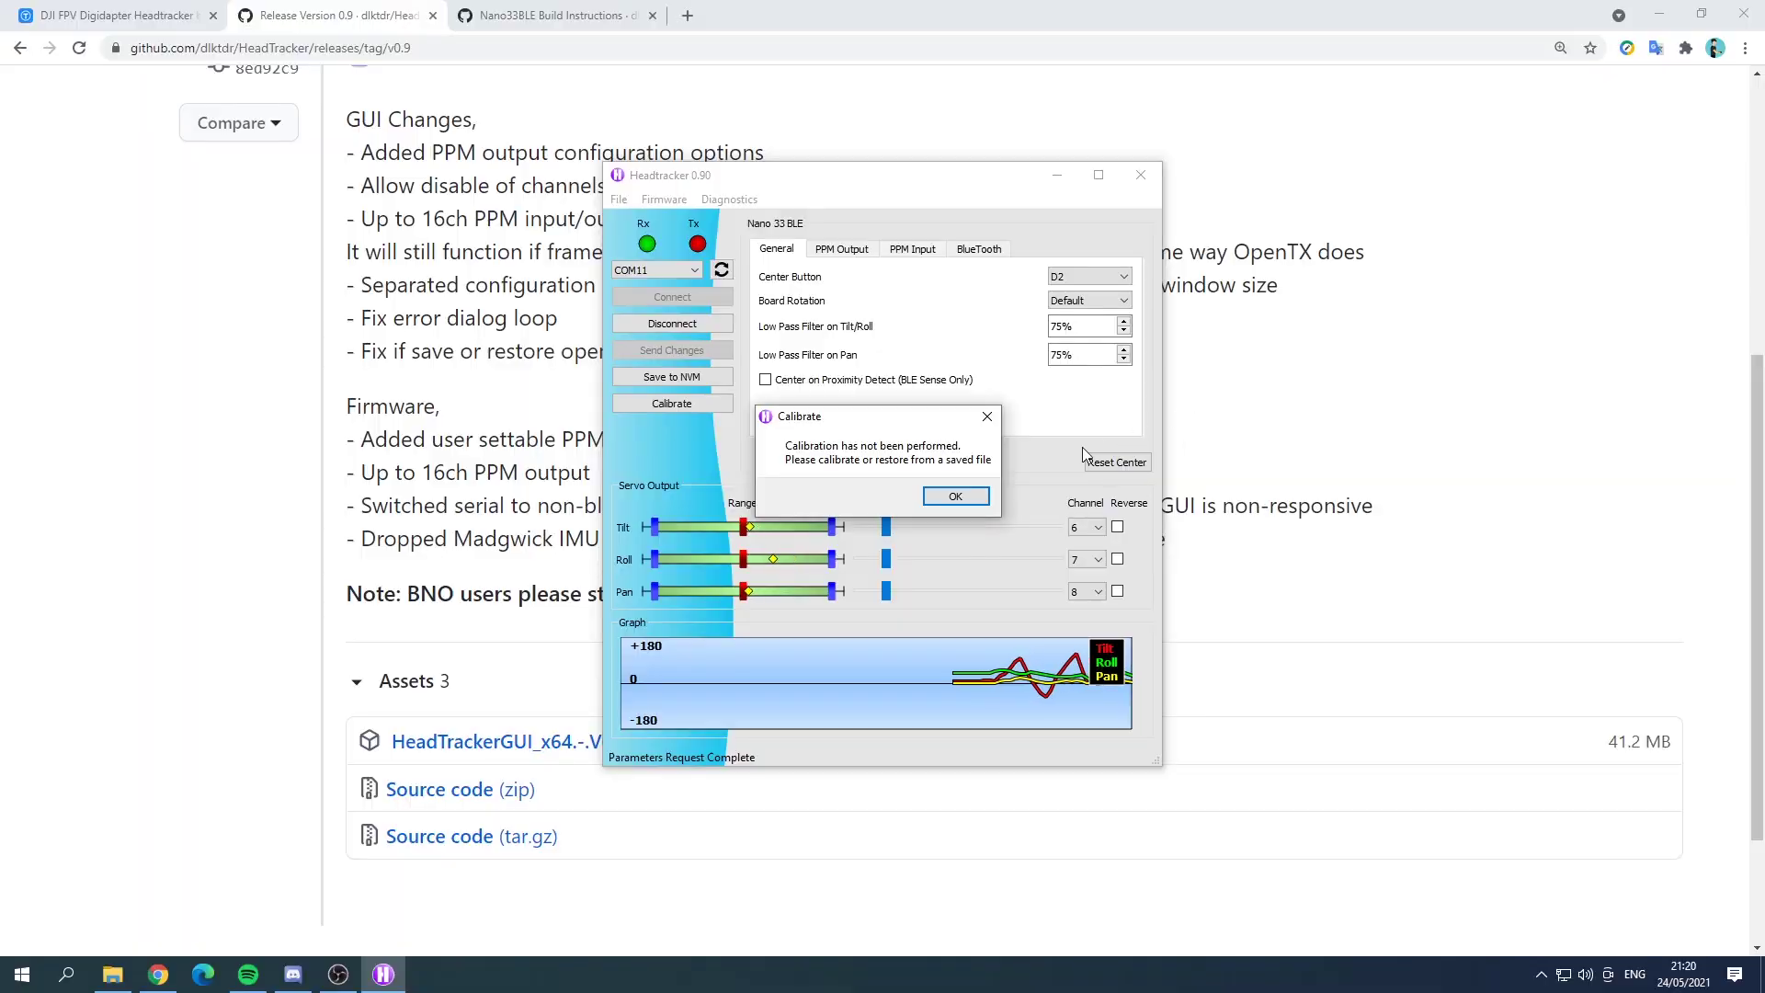
{"action": "left_click", "coordinate": [938, 498]}
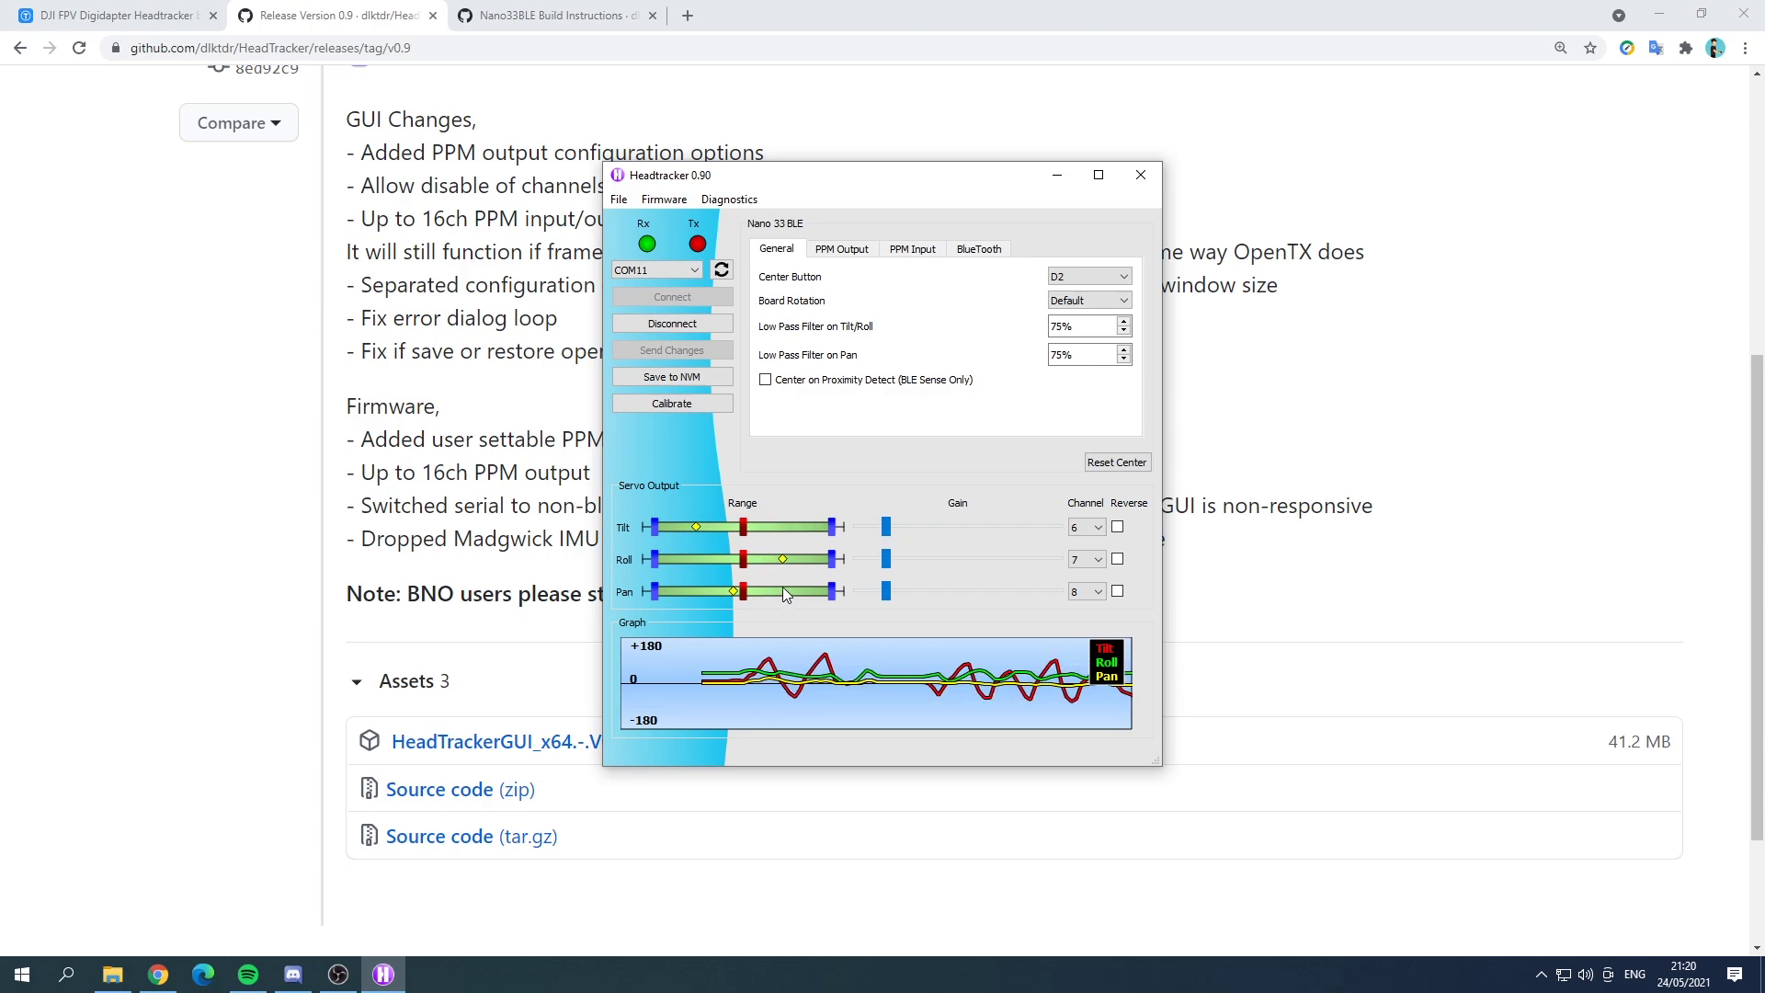
Step: Set the head tracker's Bluetooth mode to FrSky - PARA Wireless Trainer
{"action": "left_click", "coordinate": [980, 250]}
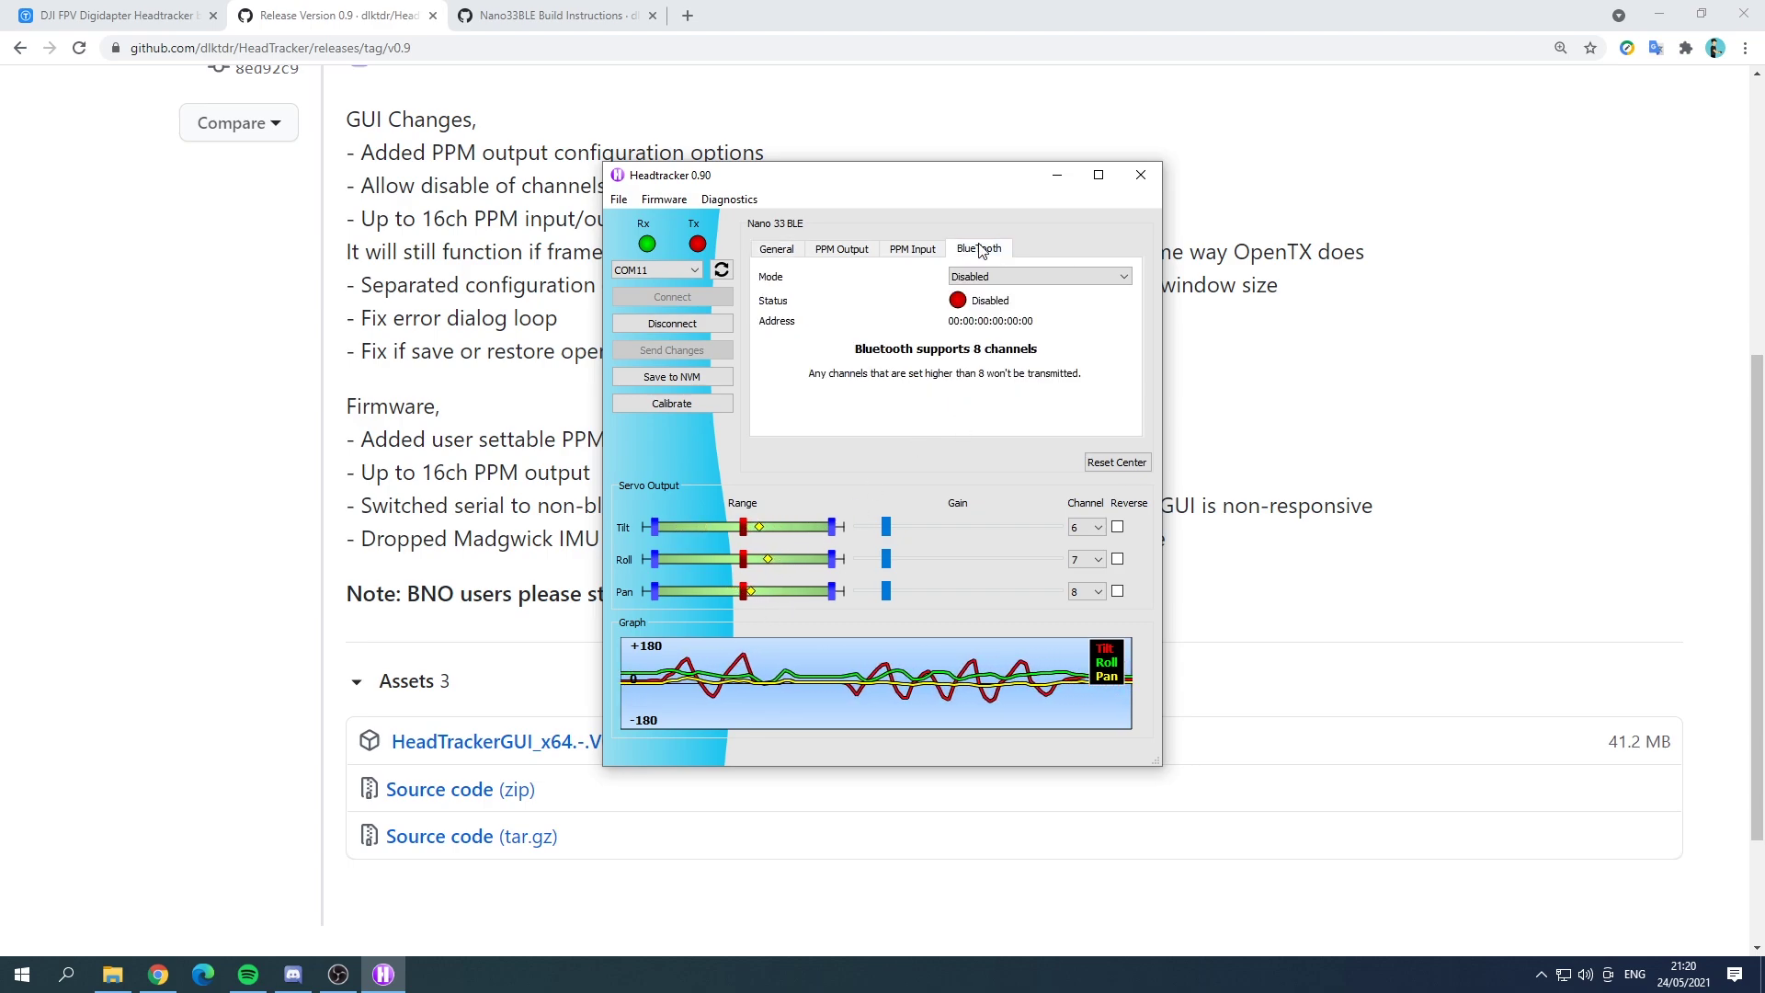
{"action": "left_click", "coordinate": [993, 276]}
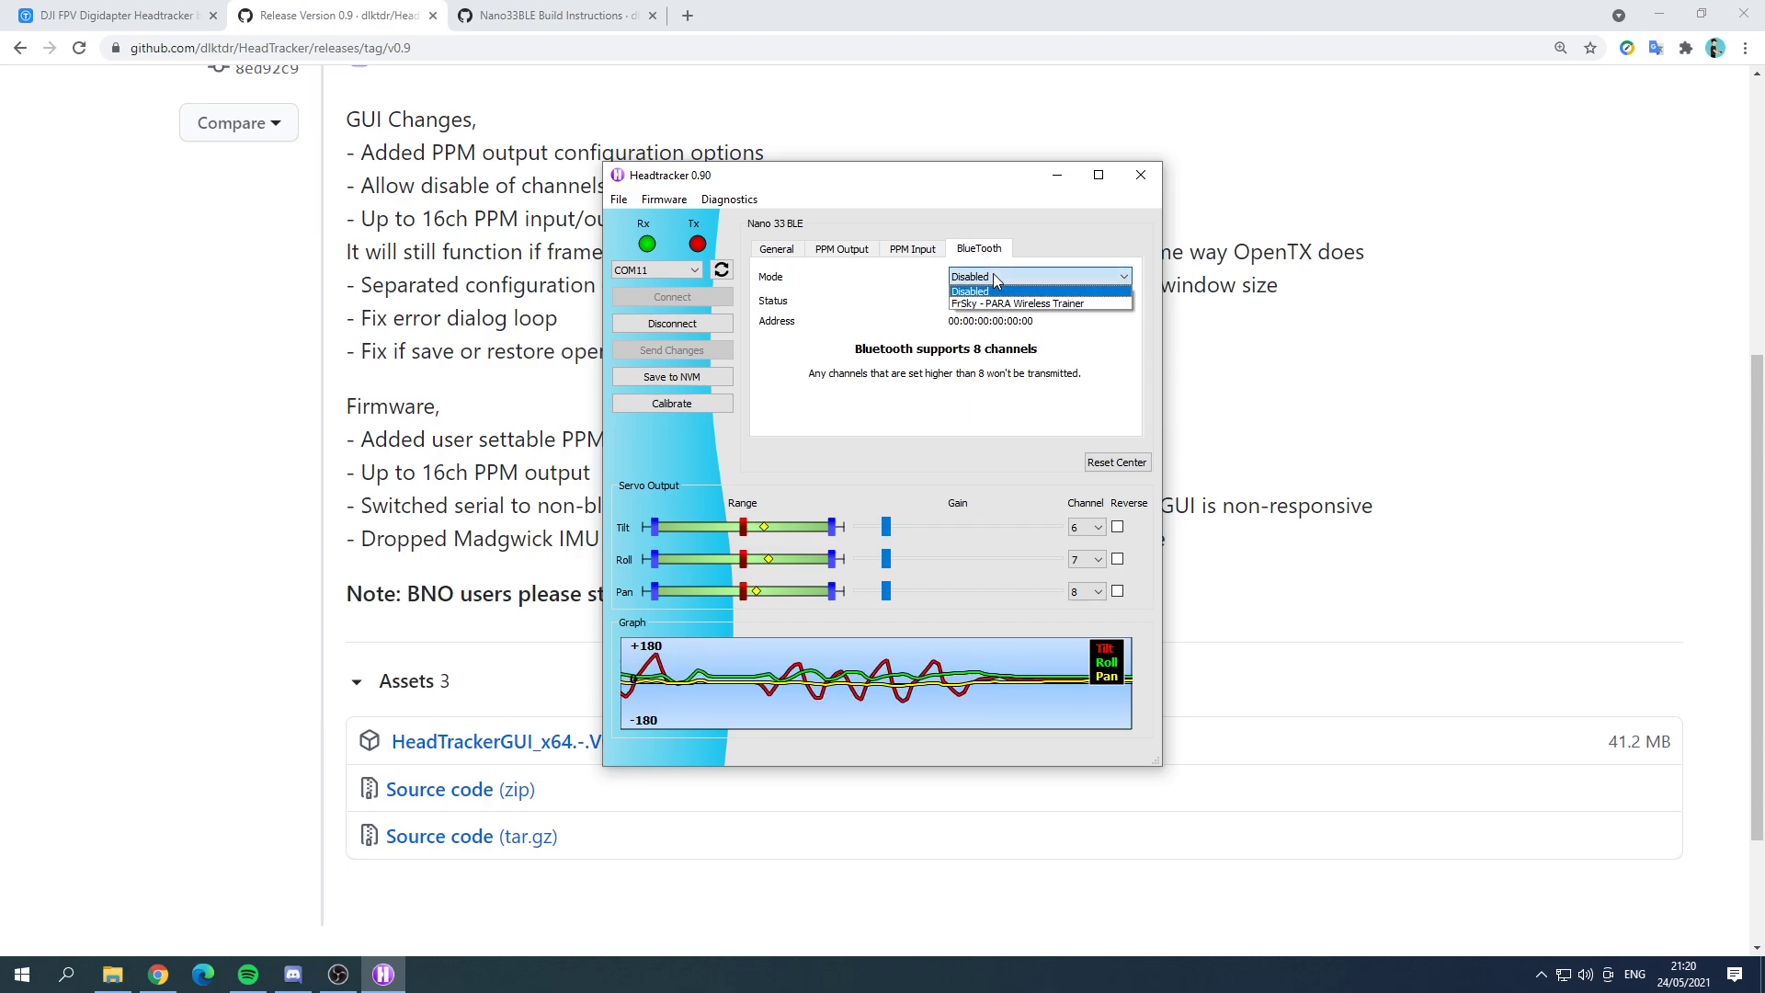
{"action": "left_click", "coordinate": [1041, 303]}
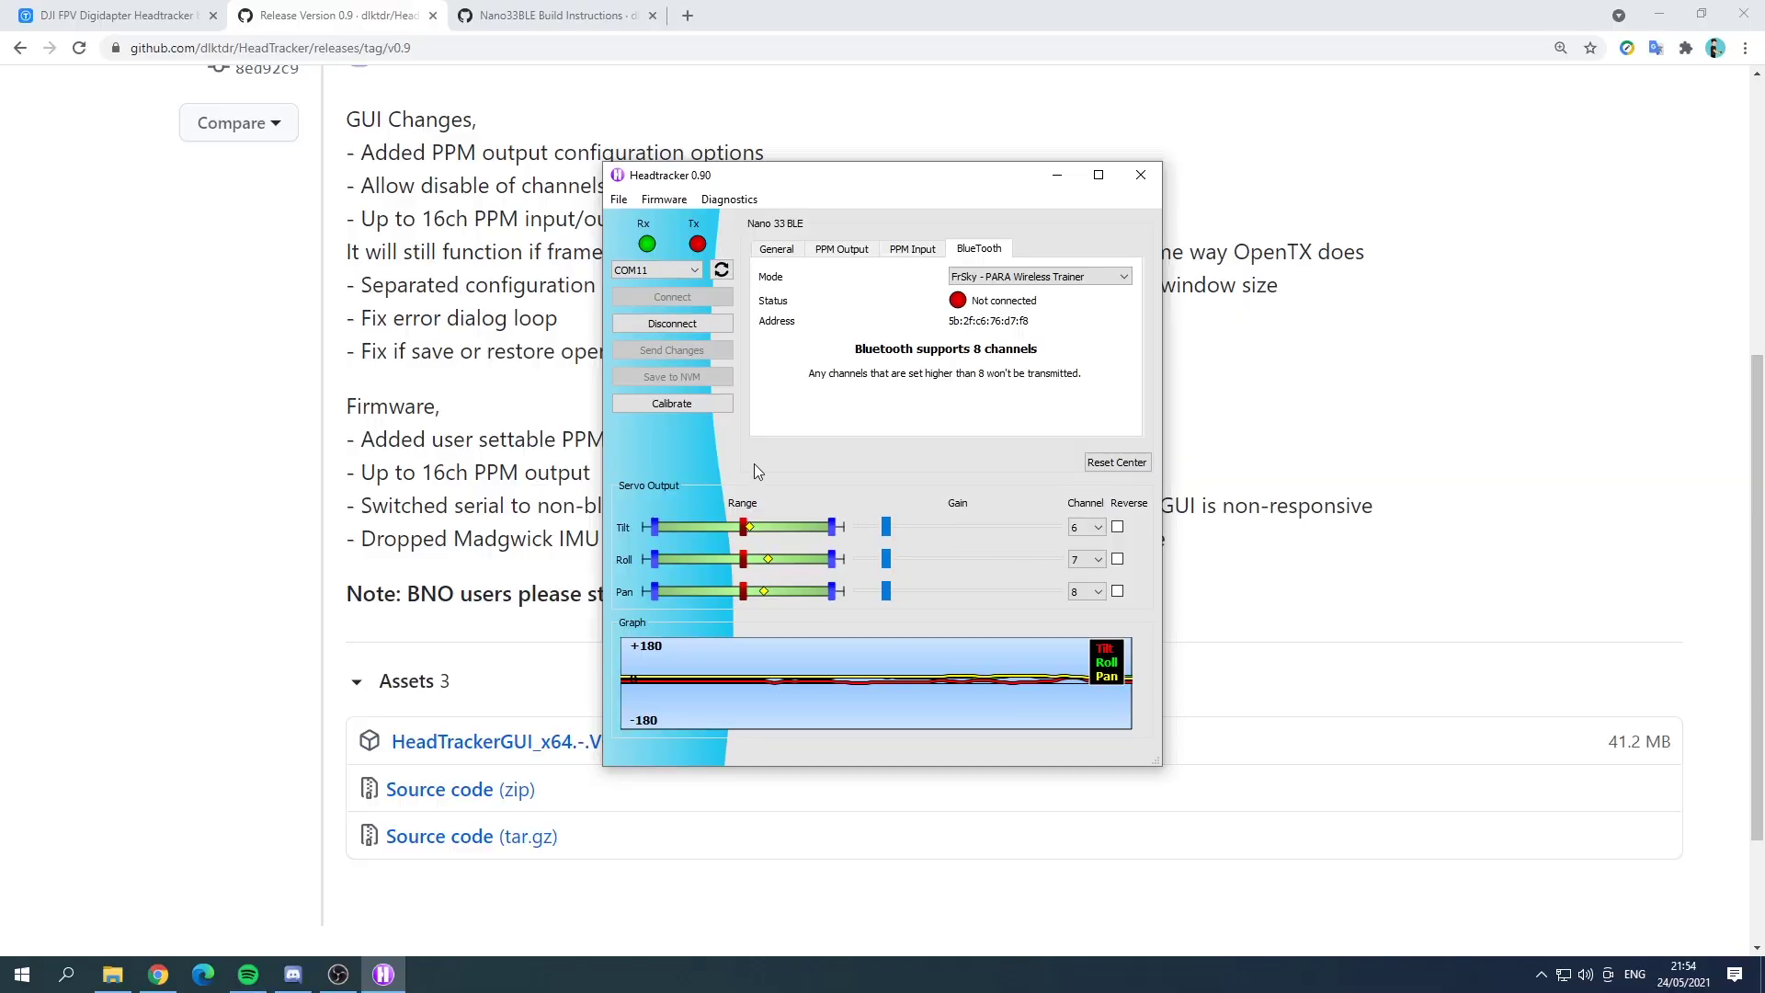
Step: Calibrate the head tracker's magnetometer by rotating it in all axes and save the calibration
{"action": "left_click", "coordinate": [668, 407]}
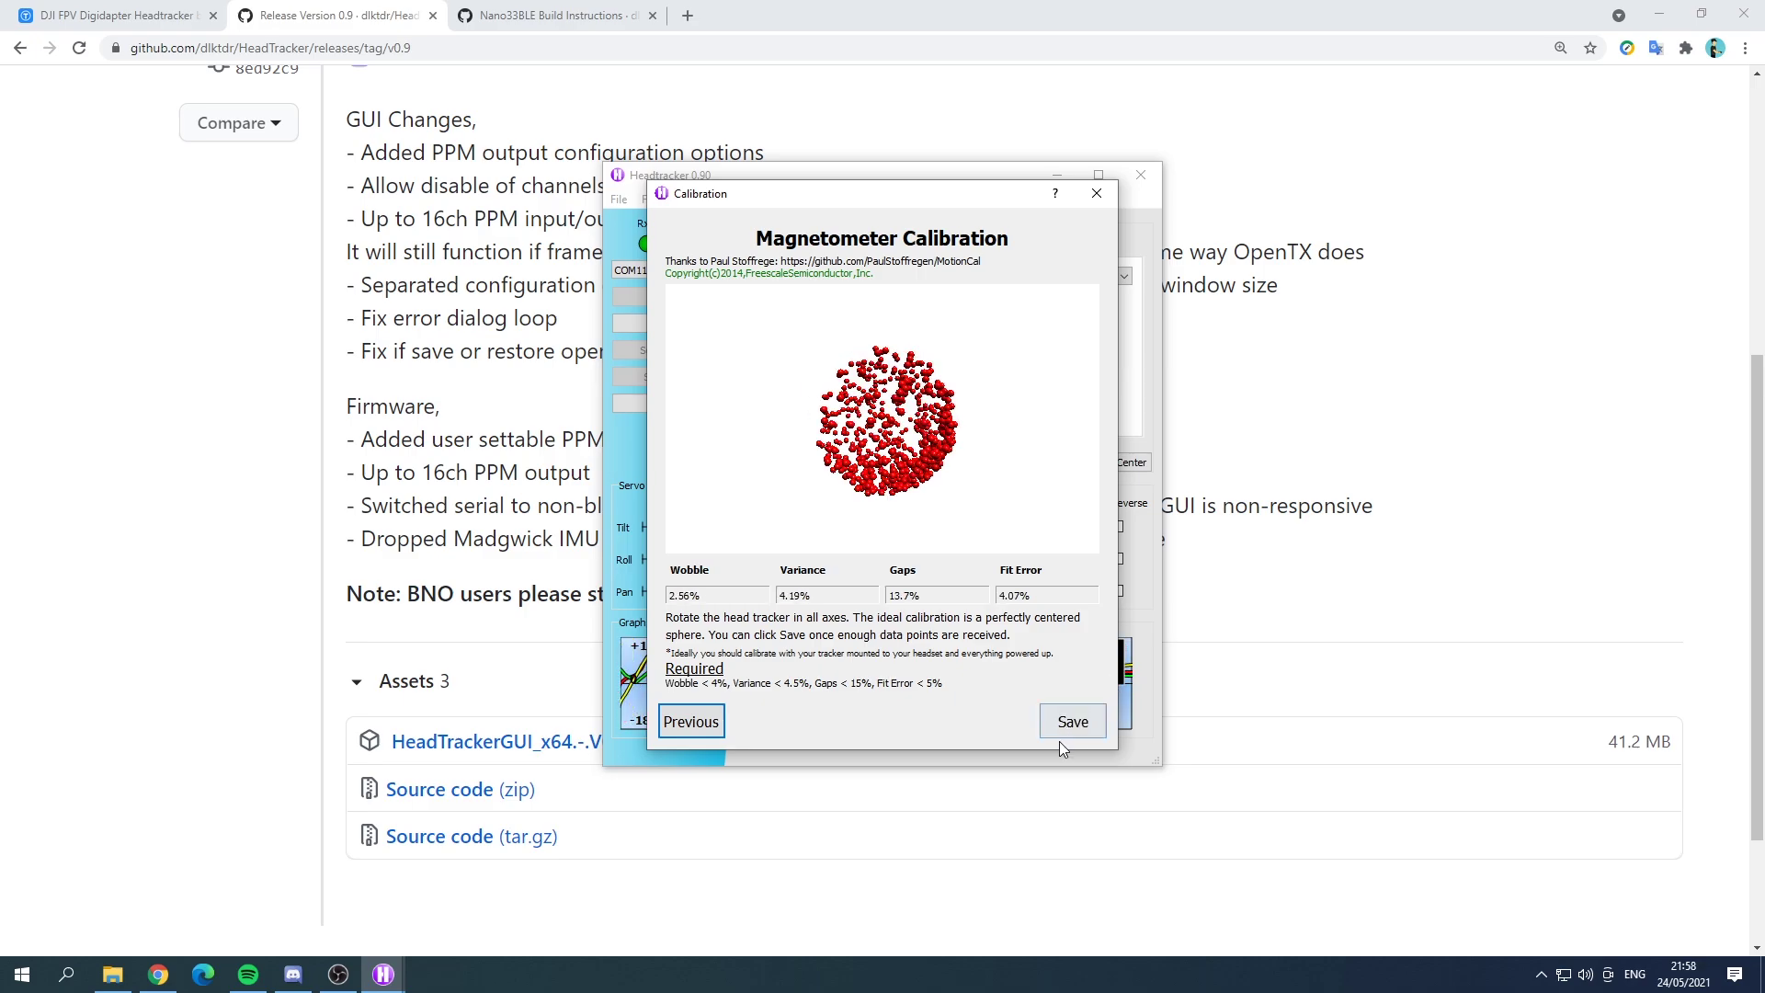
{"action": "left_click", "coordinate": [1073, 723]}
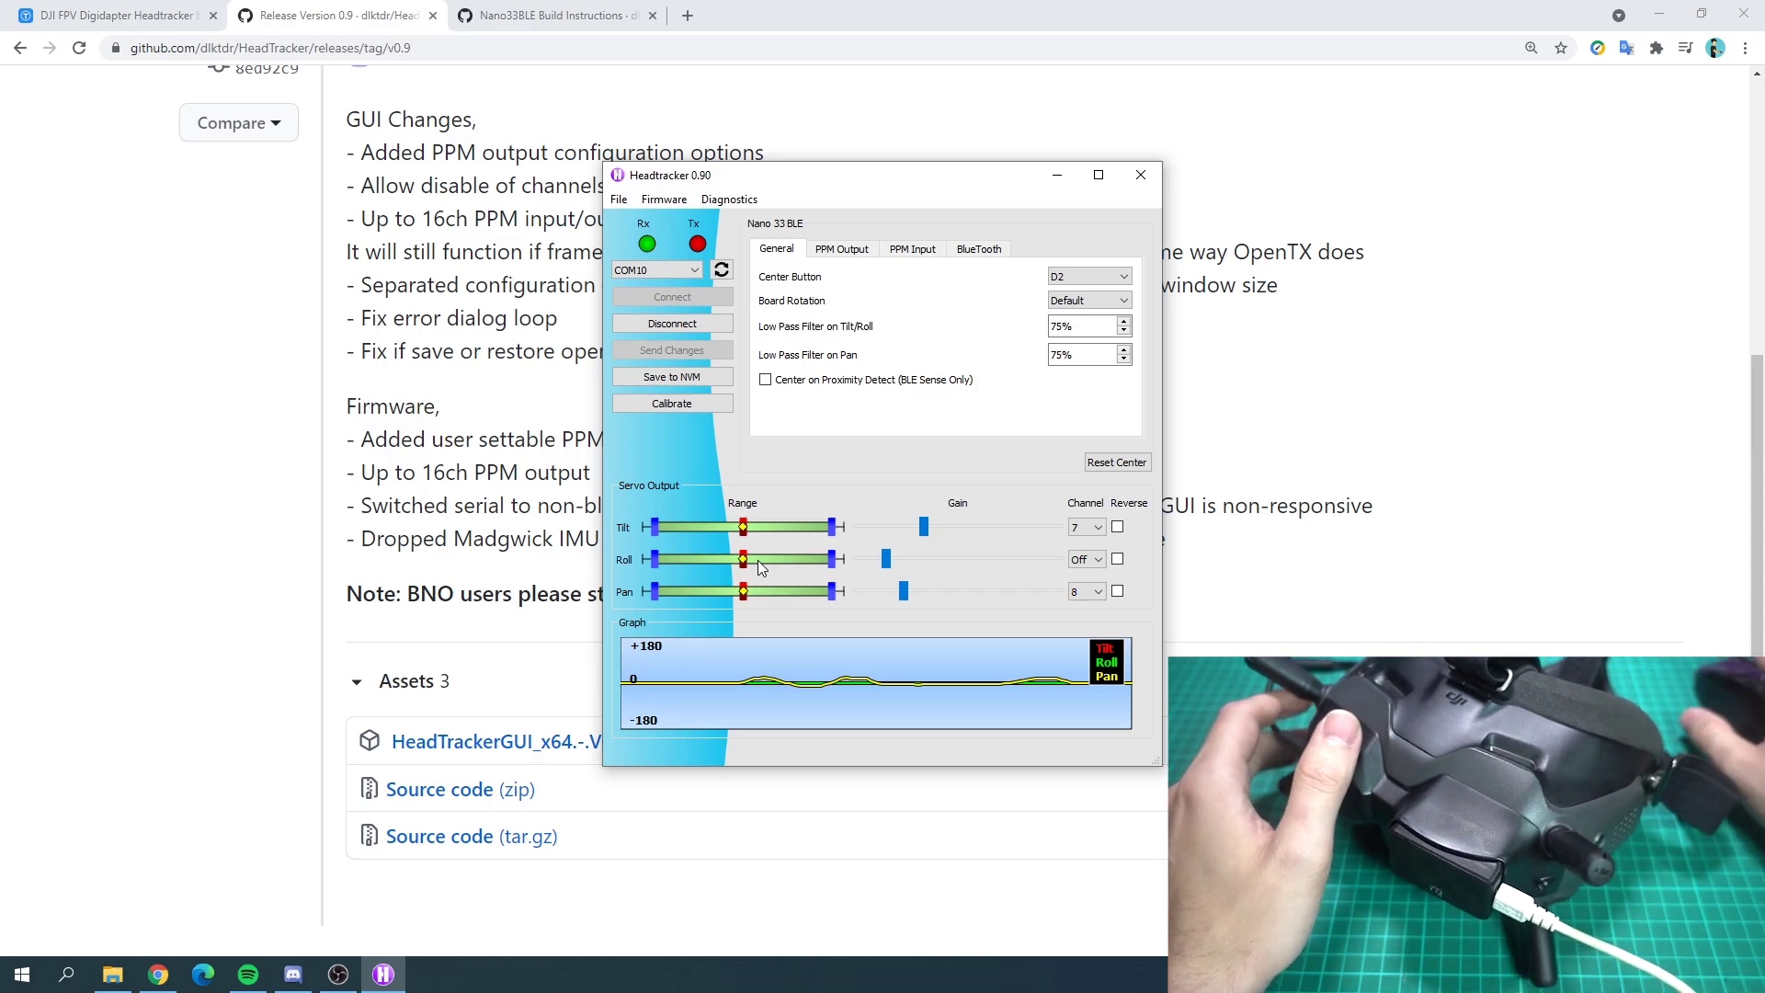
Step: Examine the servo output ranges, gains and channel assignments for tilt, roll and pan
{"action": "mouse_move", "coordinate": [747, 567]}
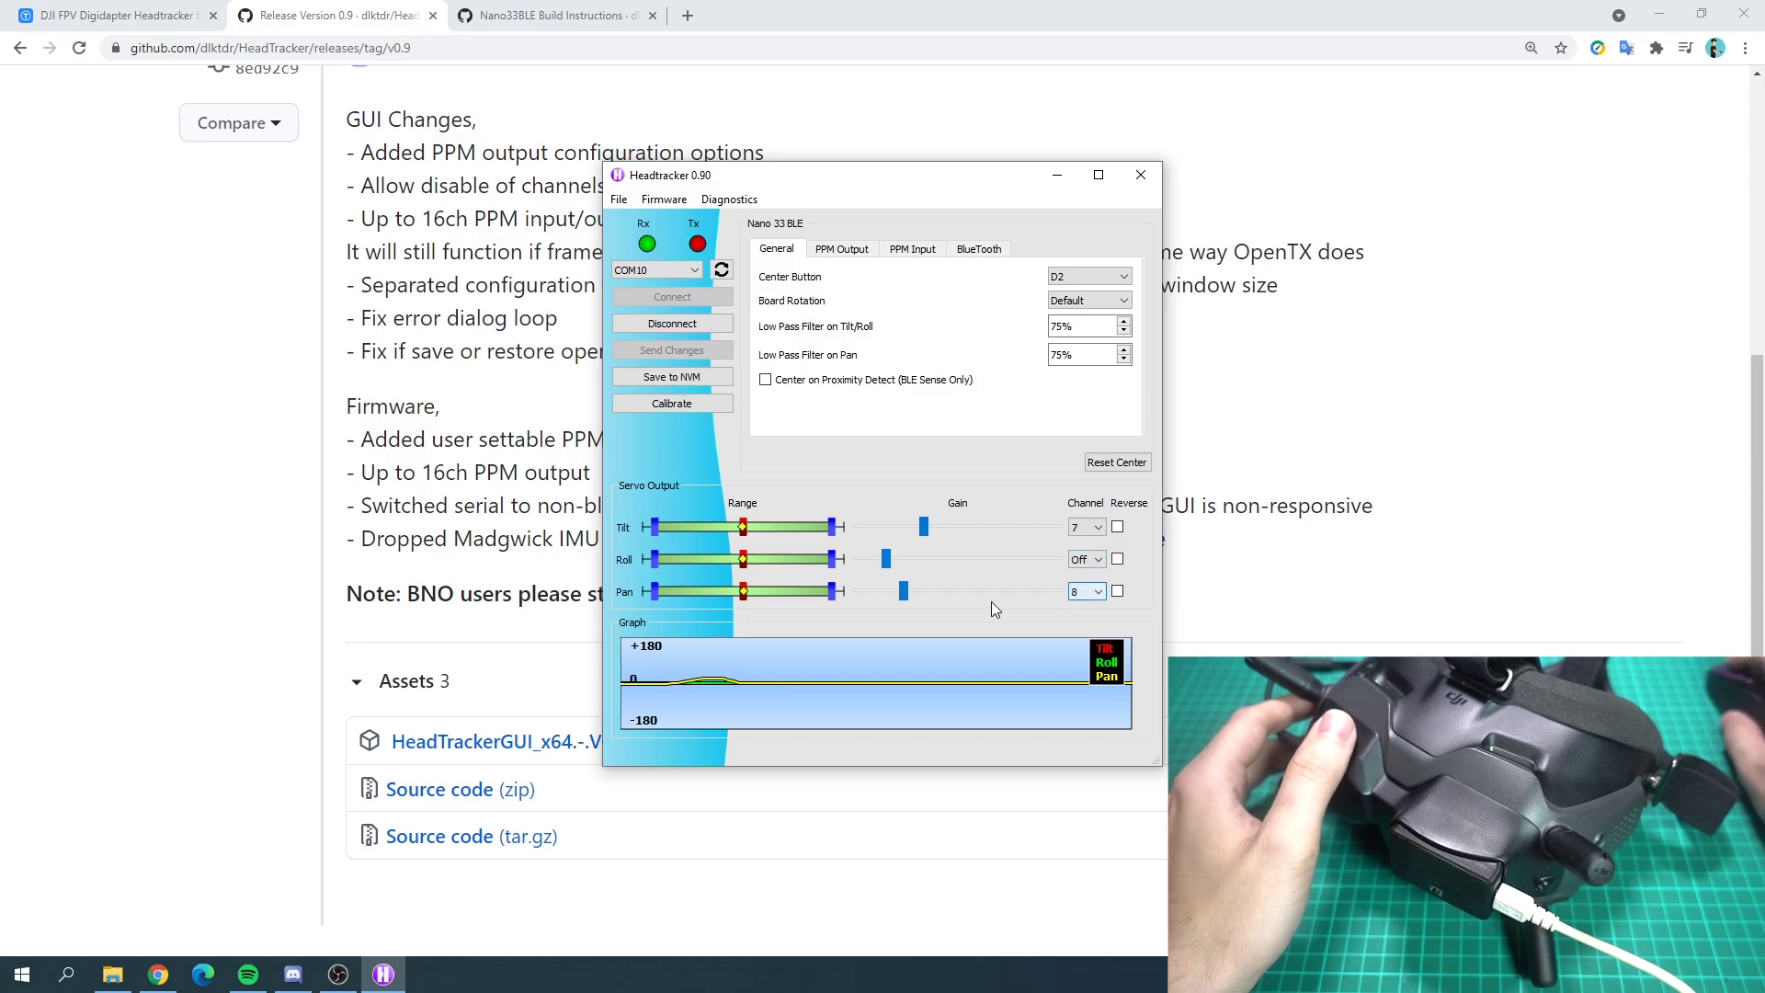
{"action": "mouse_move", "coordinate": [906, 598]}
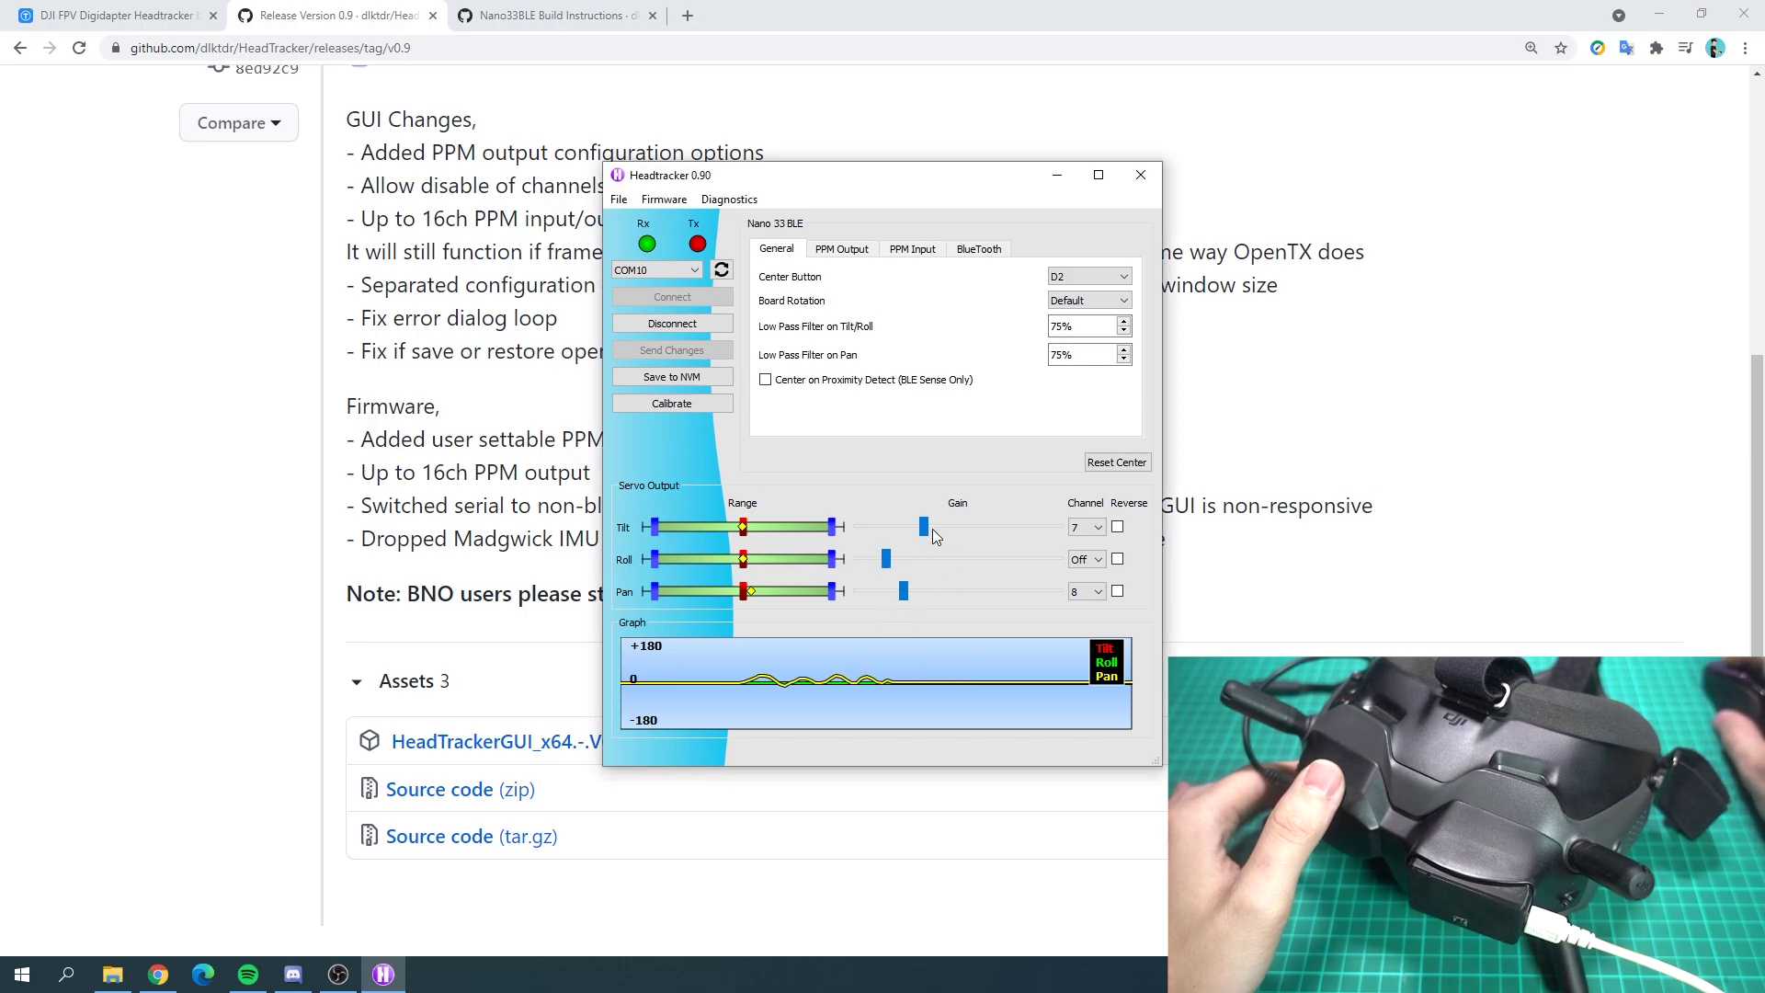
{"action": "mouse_move", "coordinate": [923, 527]}
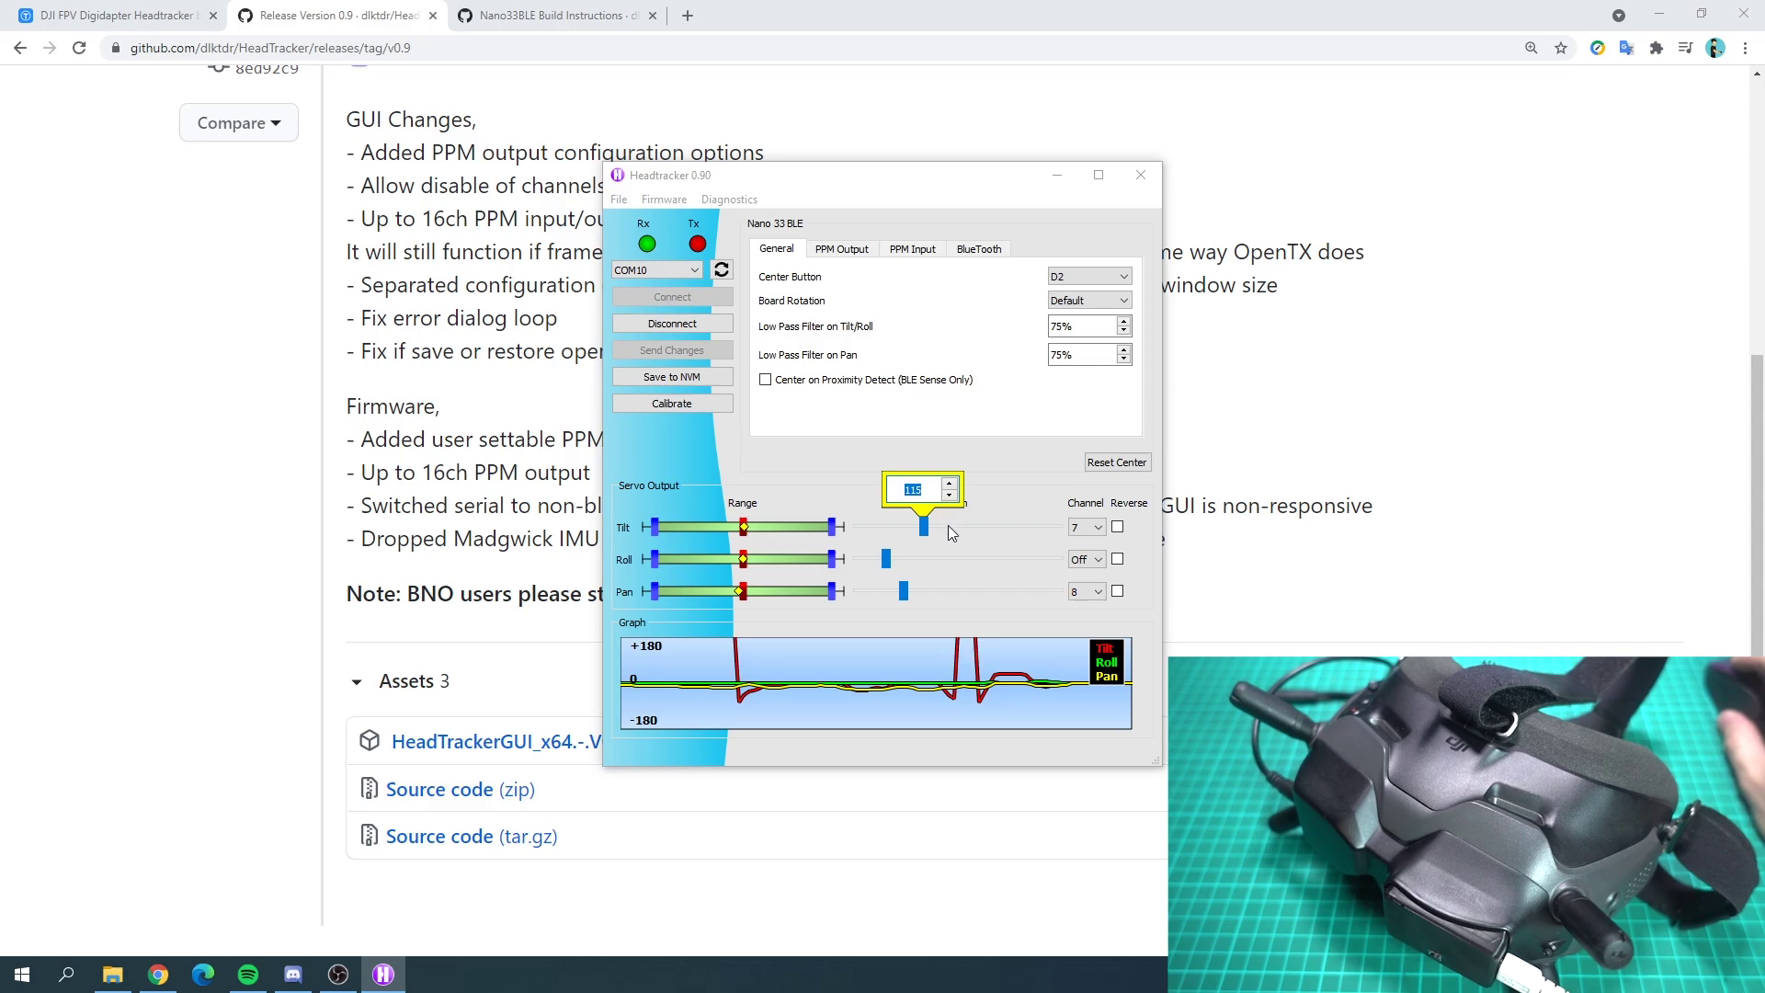
{"action": "left_click", "coordinate": [1141, 537]}
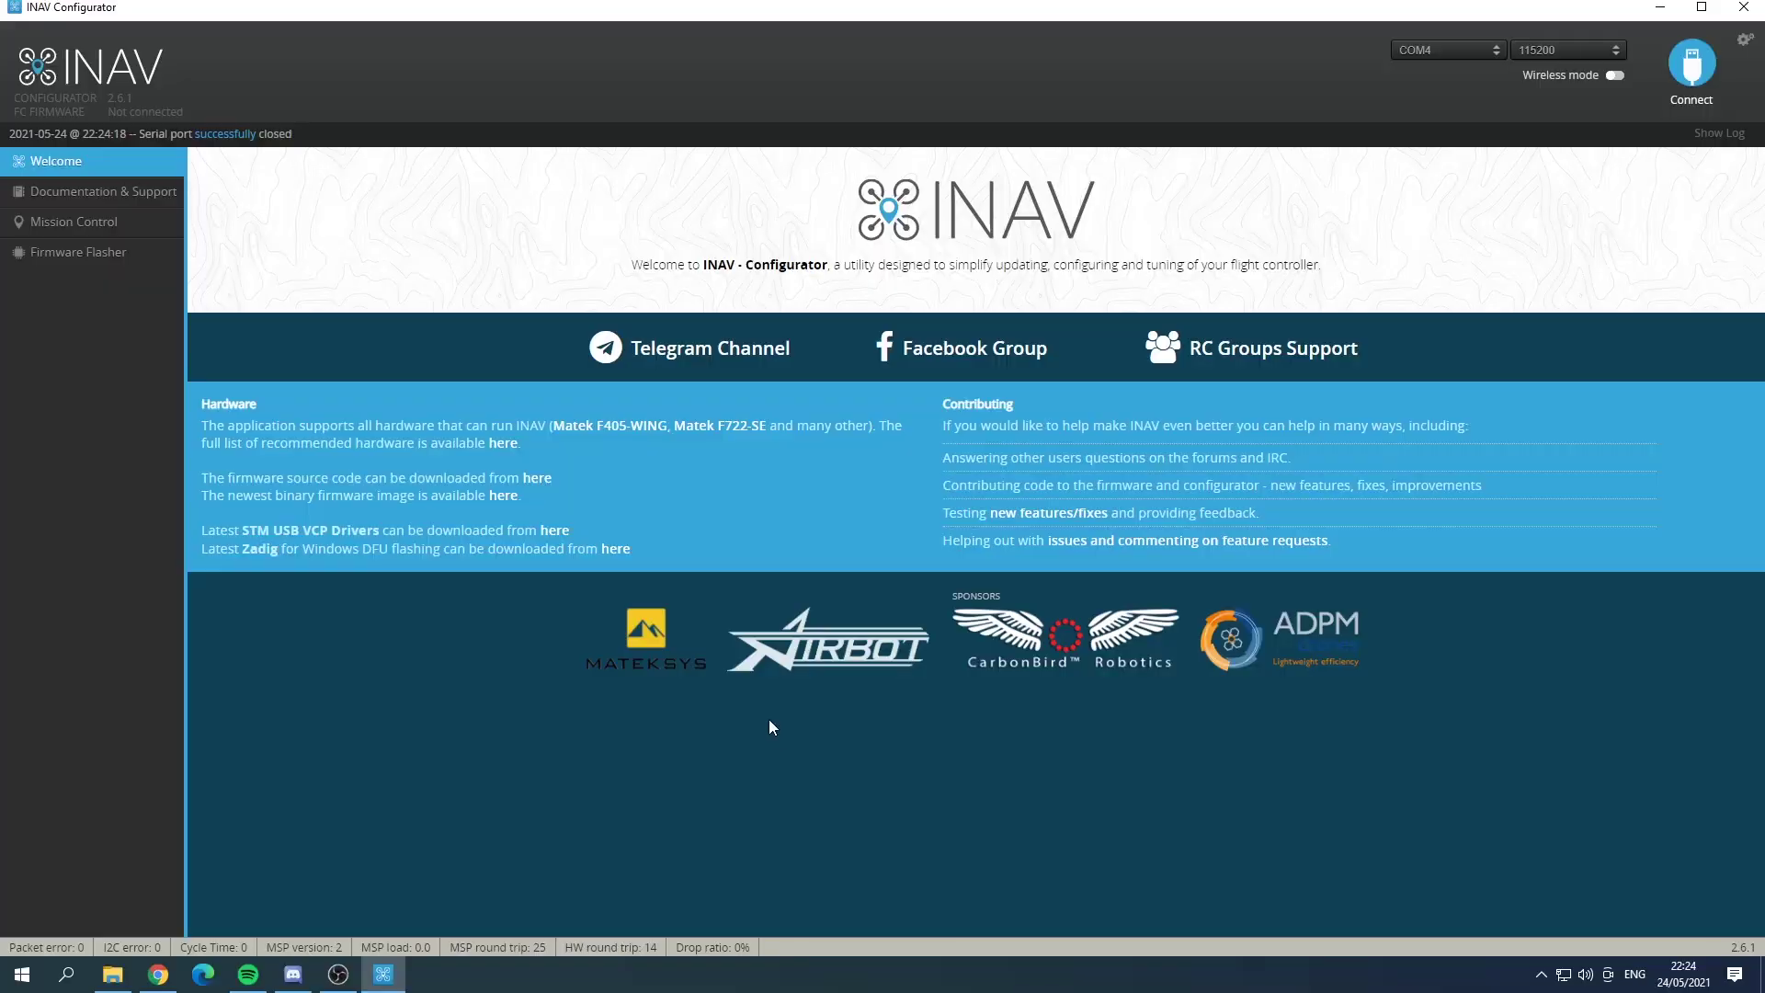
Step: In INAV Configurator, connect to the flight controller on COM4 and examine its servo mixer rules
{"action": "left_click", "coordinate": [1700, 64]}
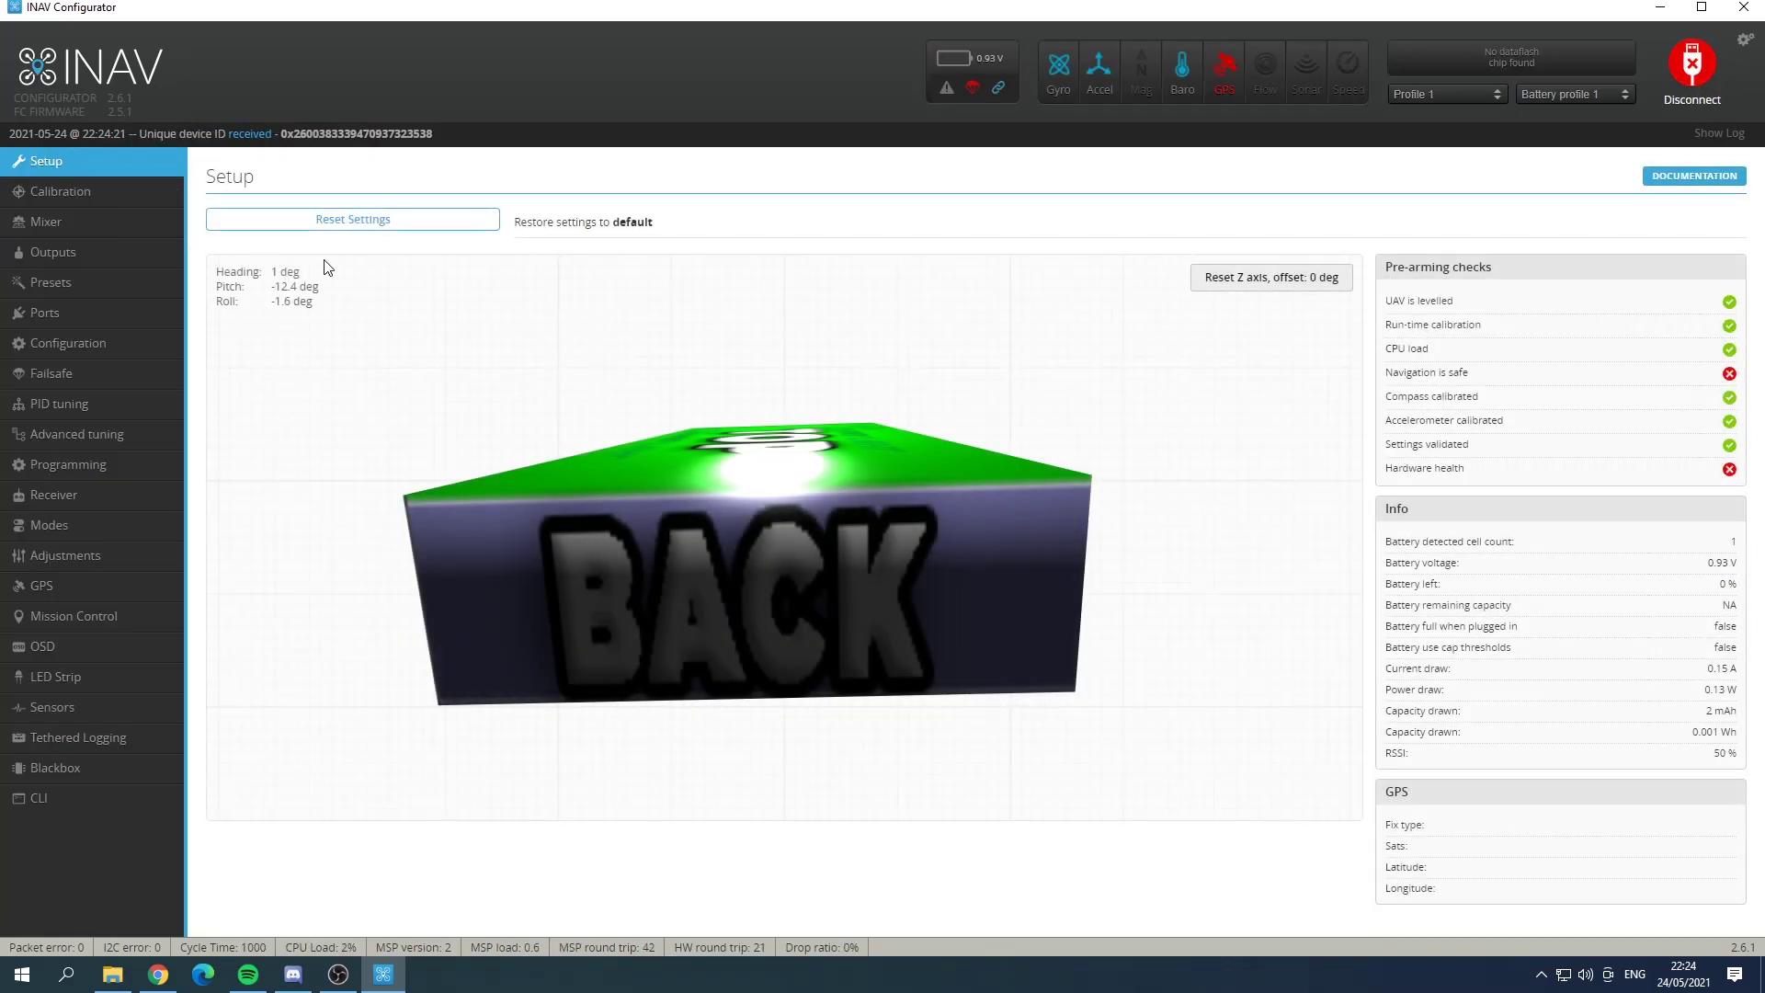
{"action": "left_click", "coordinate": [57, 224]}
{"action": "scroll", "coordinate": [1035, 586], "scroll_direction": "down", "scroll_amount": 2}
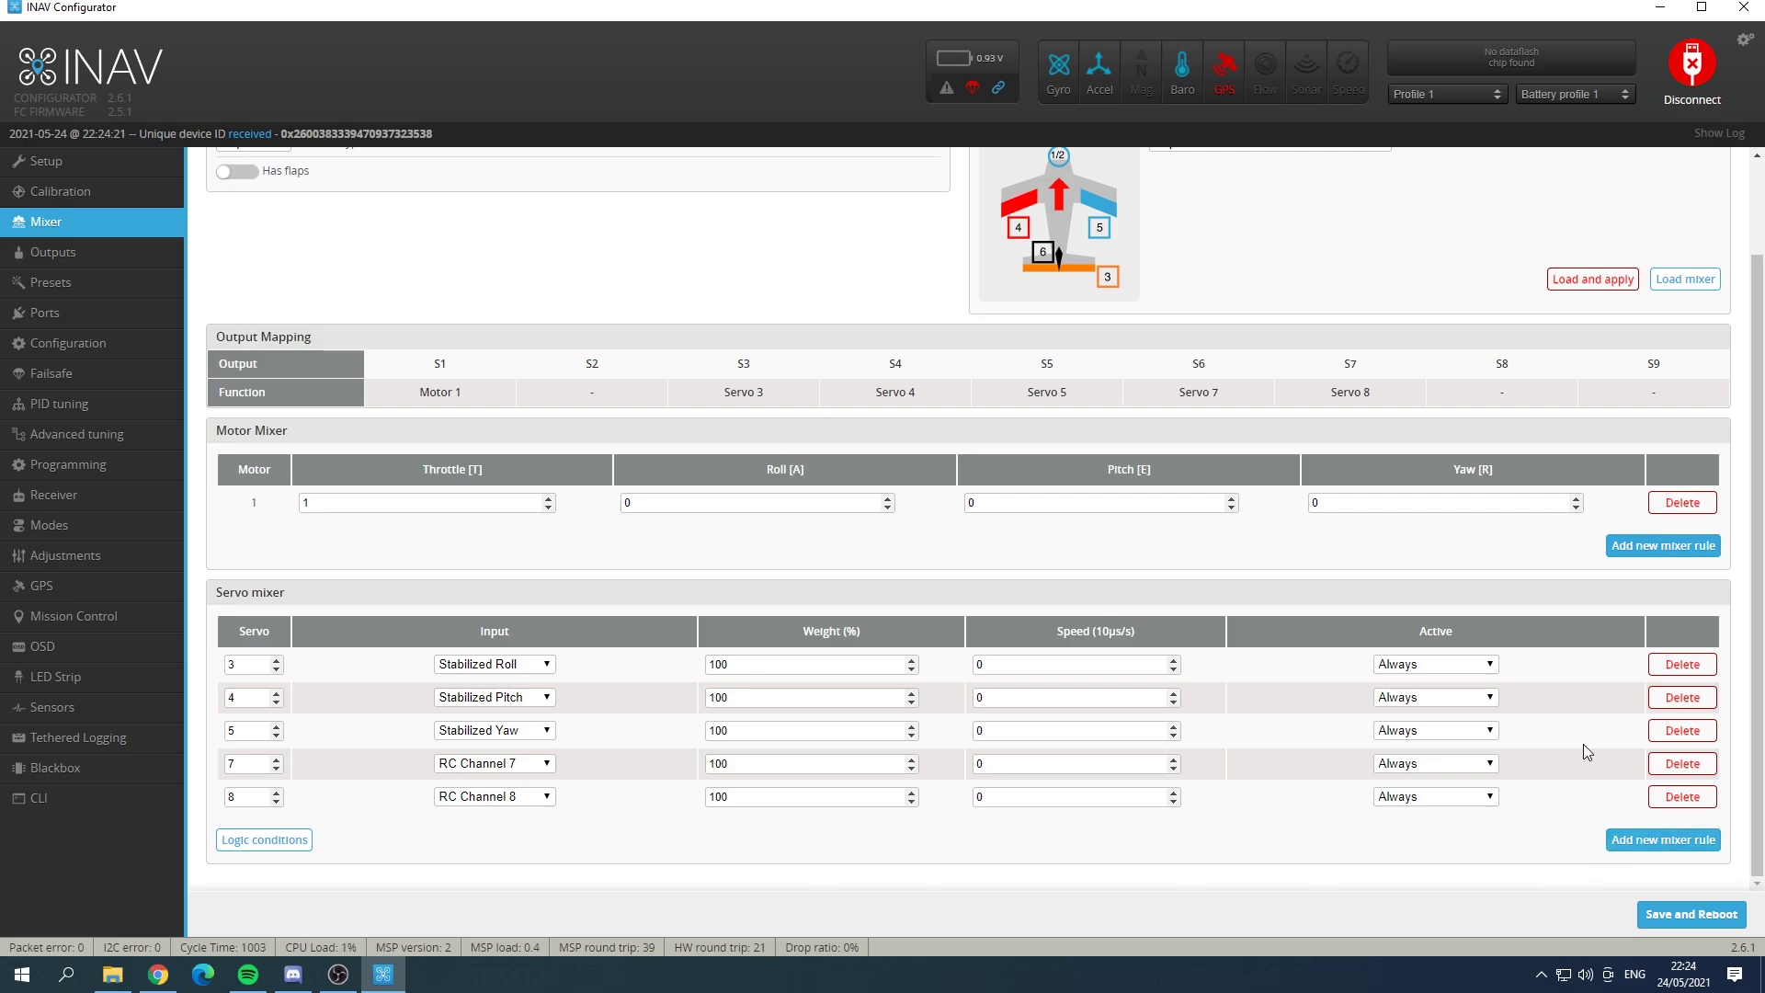
Step: Examine the servo output settings, including the midpoint, limits, rate and reverse of each servo
{"action": "left_click", "coordinate": [53, 253]}
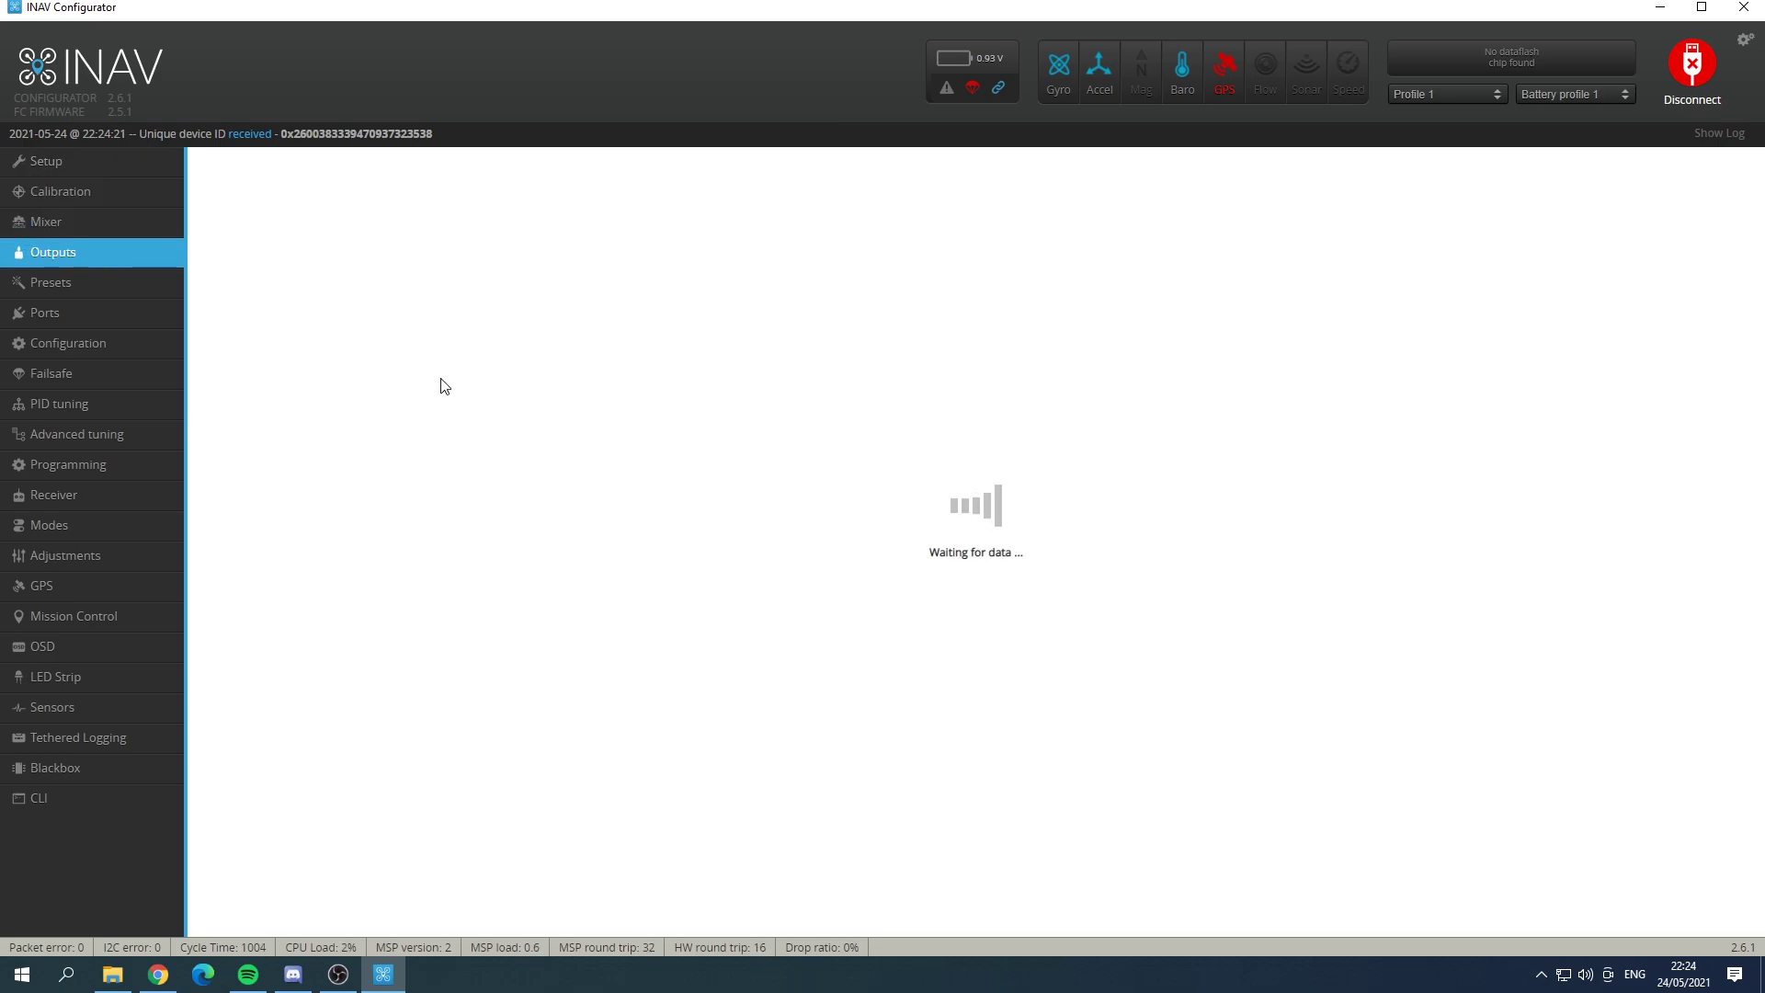
{"action": "scroll", "coordinate": [1133, 774], "scroll_direction": "down", "scroll_amount": 3}
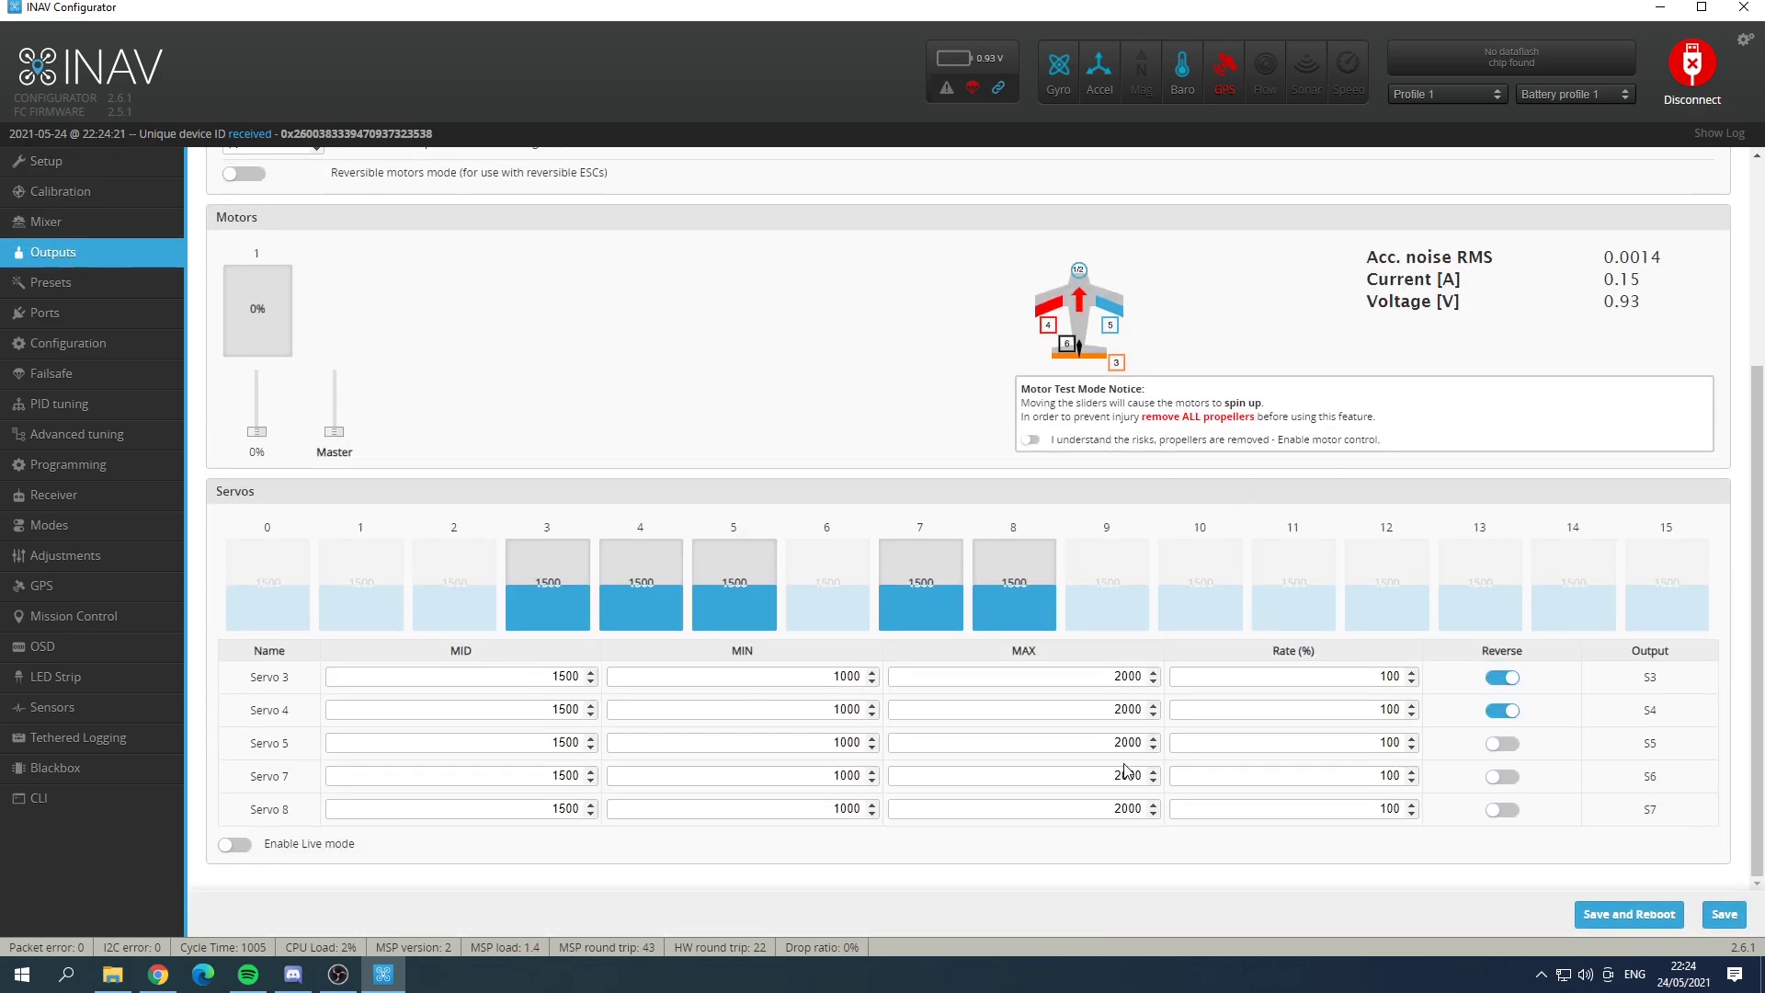